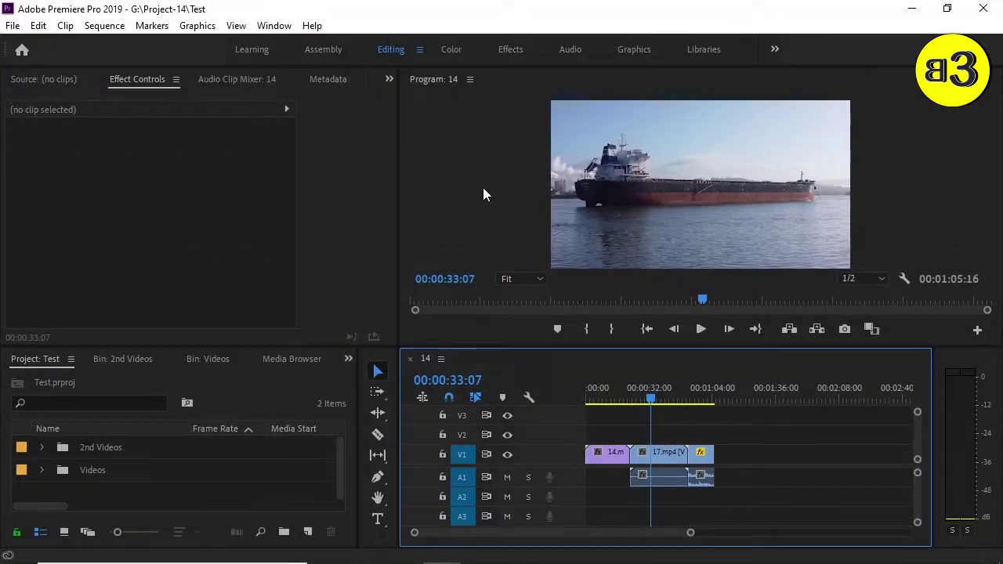
# Look through the File > New options and scrub the sequence to preview later footage.
pyautogui.click(12, 26)
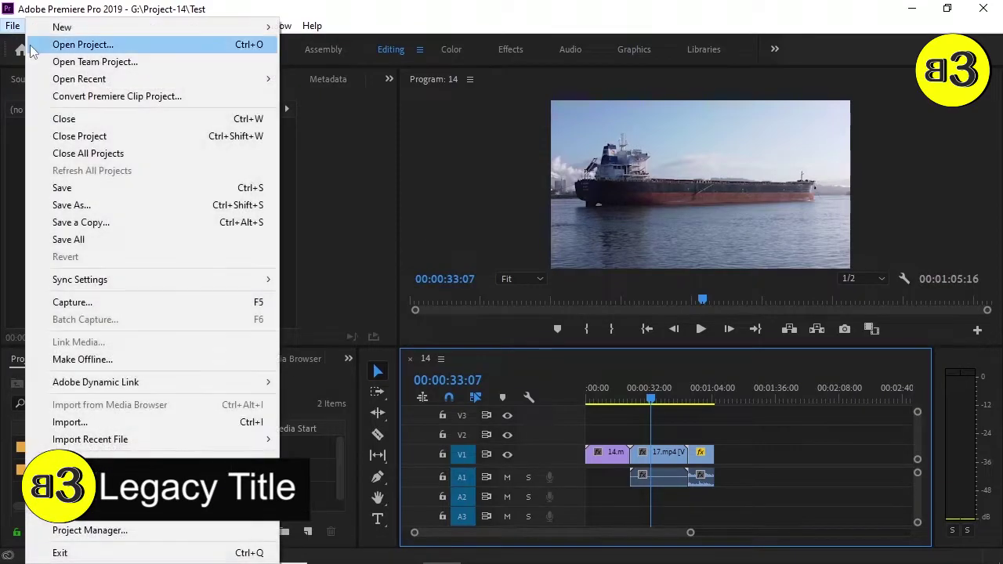
pyautogui.moveTo(110, 29)
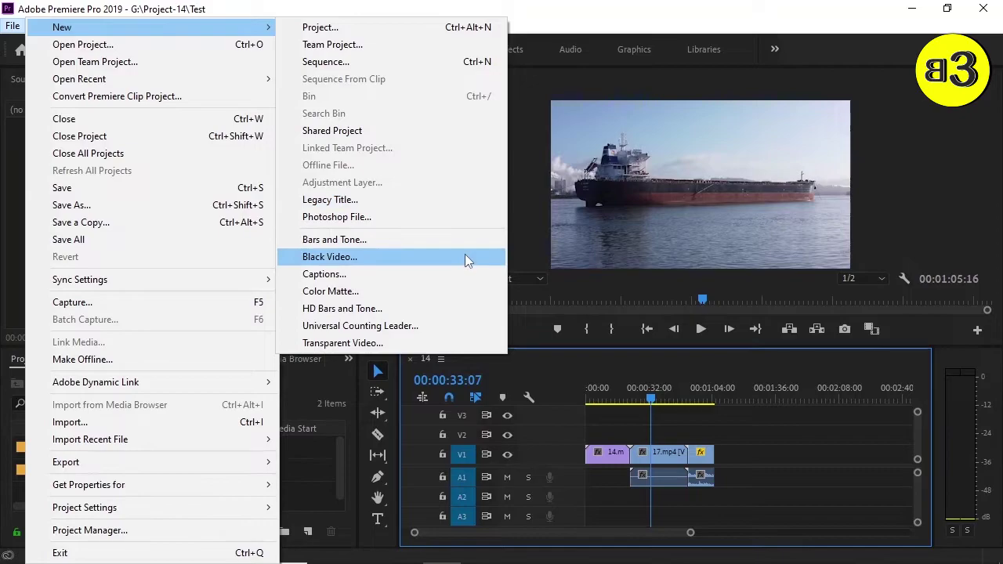
pyautogui.click(634, 386)
pyautogui.moveTo(635, 388); pyautogui.dragTo(679, 395)
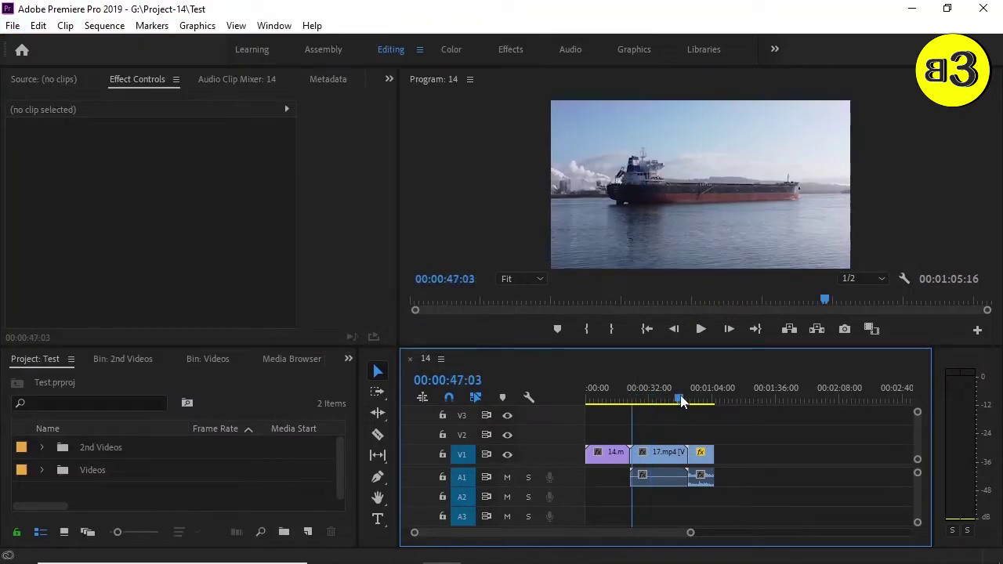
# At 00:00:19:12, type a 'B3 Consultancy' title near the top of the frame.
pyautogui.click(624, 390)
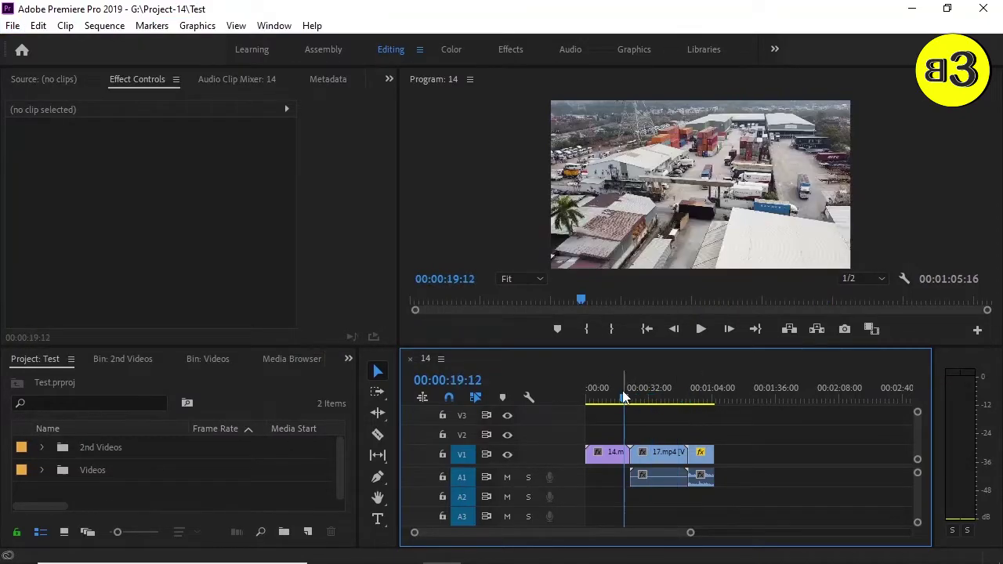
pyautogui.click(376, 519)
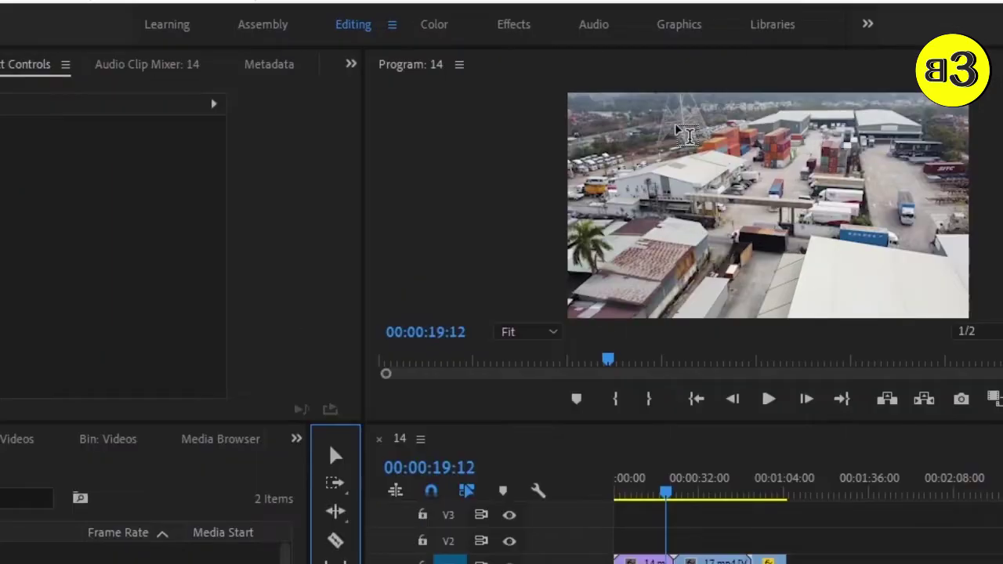
pyautogui.click(683, 133)
pyautogui.click(683, 134)
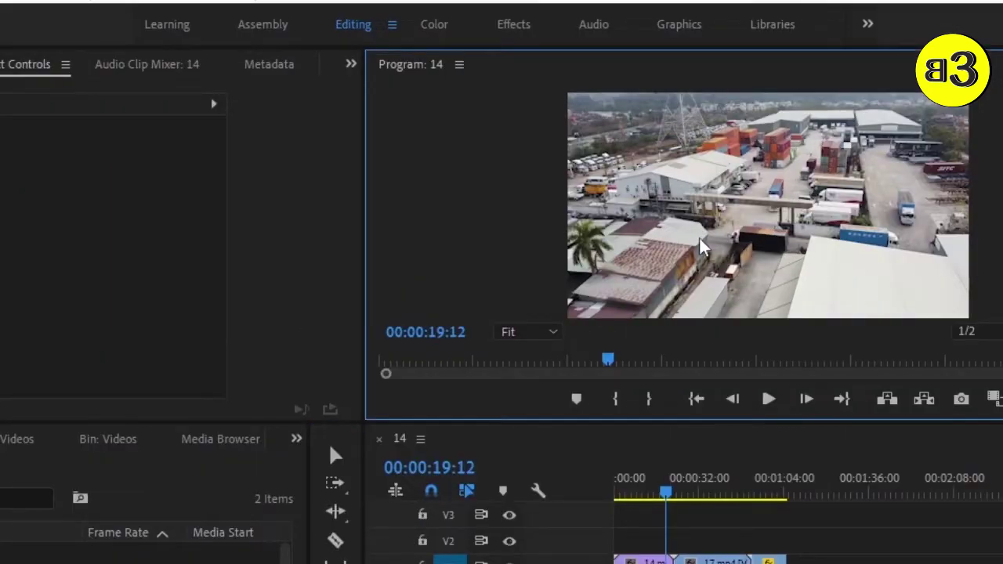
pyautogui.write('B')
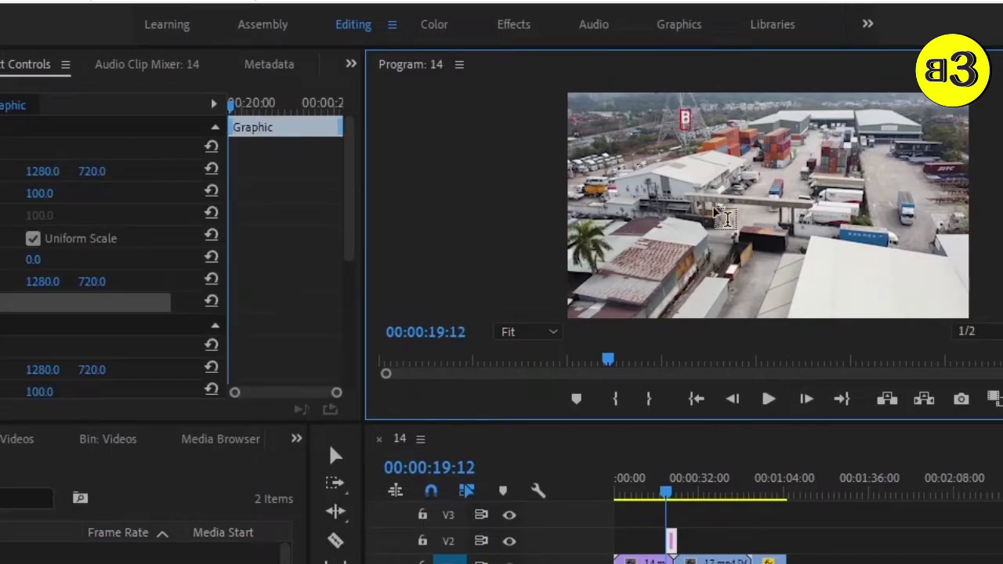
pyautogui.write('3 Co')
pyautogui.write('nsulta')
pyautogui.press('BackSpace')
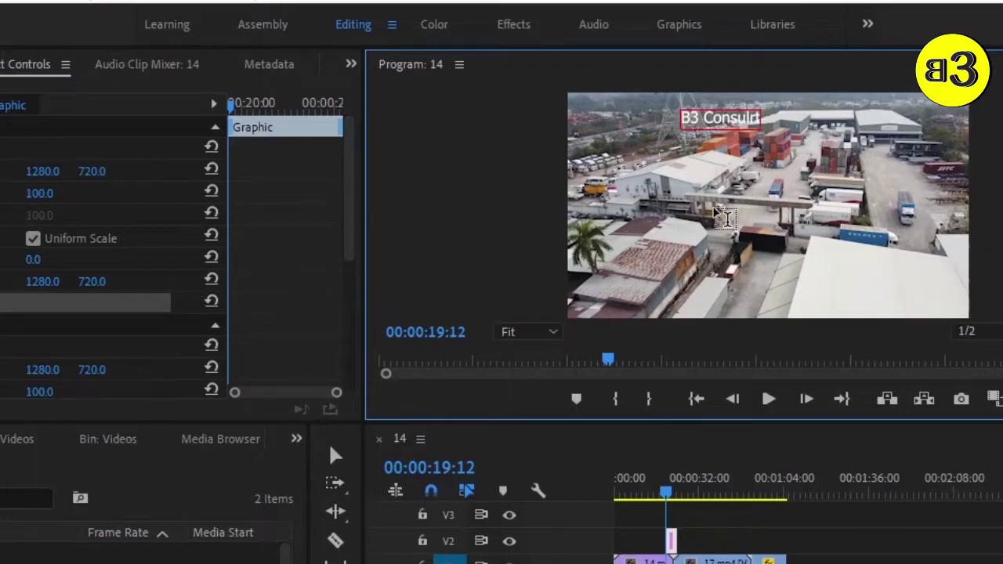
pyautogui.press('BackSpace')
pyautogui.press('BackSpace')
pyautogui.write('ltancy')
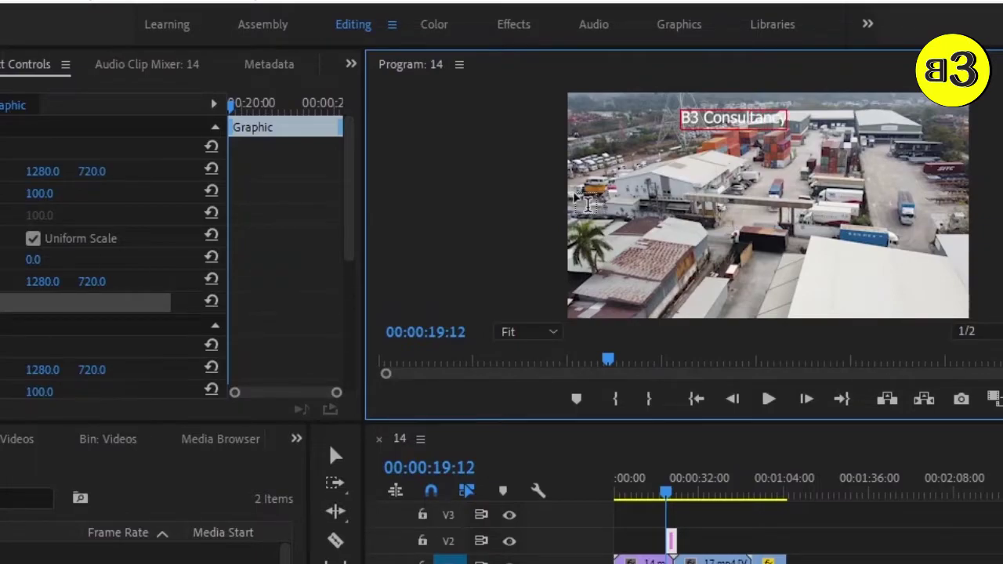
pyautogui.click(335, 456)
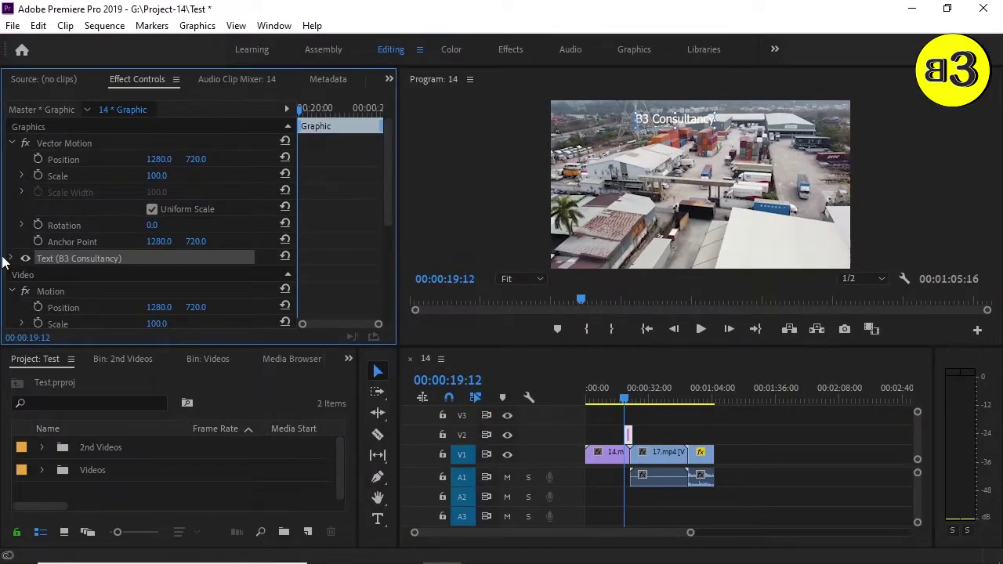
# Give the title text a black fill and a white 24.0 stroke.
pyautogui.click(11, 258)
pyautogui.scroll(-3, 334, 232)
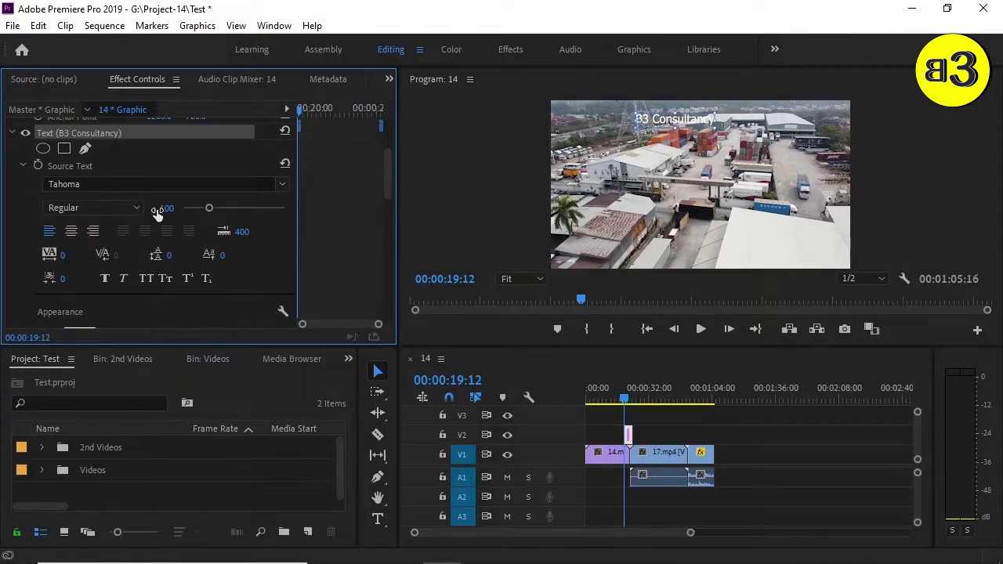
pyautogui.scroll(-3, 330, 215)
pyautogui.click(79, 257)
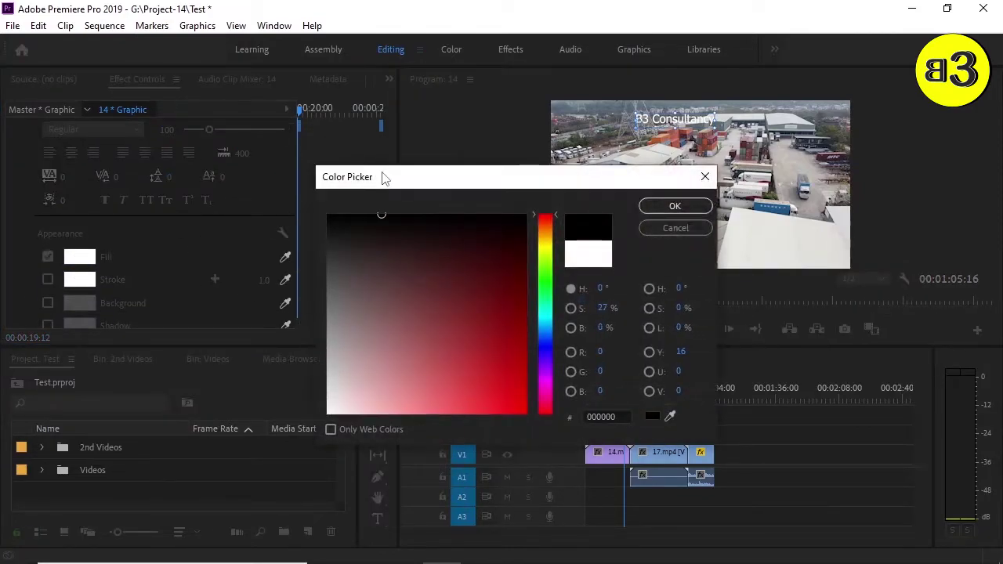
pyautogui.click(675, 206)
pyautogui.scroll(-1, 346, 254)
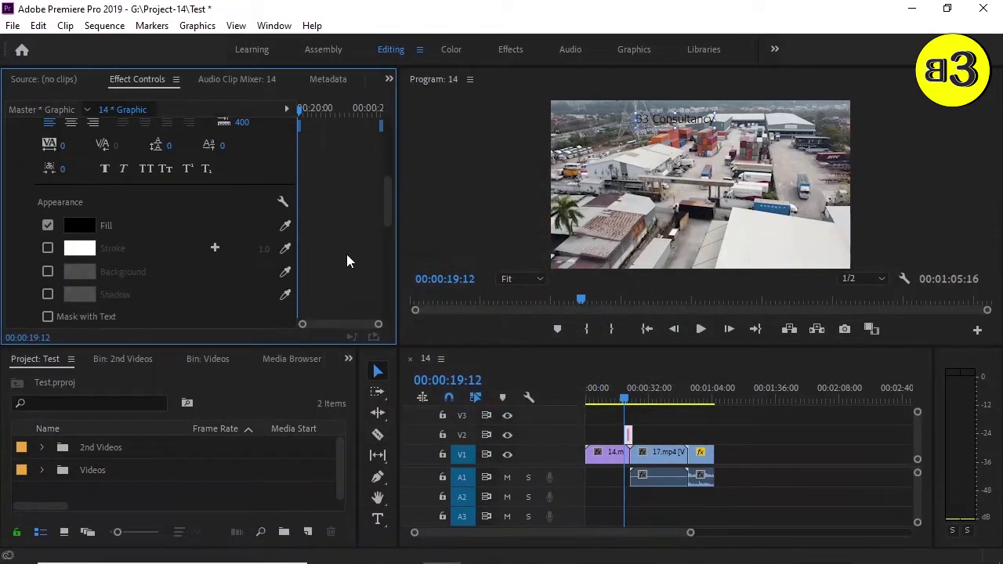
pyautogui.click(47, 248)
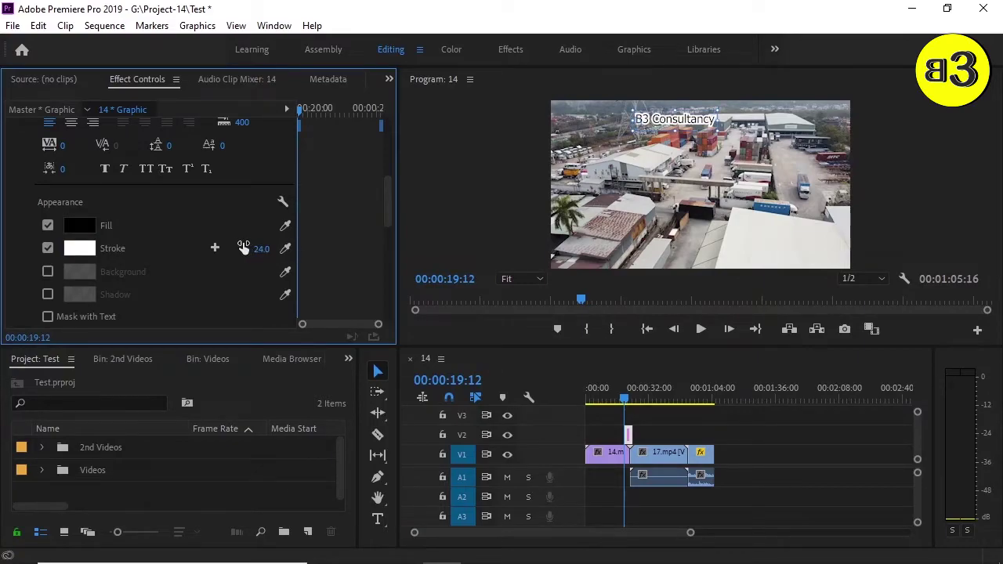
# Scale the title to 174 and set its position to 723.8, 237.2.
pyautogui.scroll(-5, 335, 206)
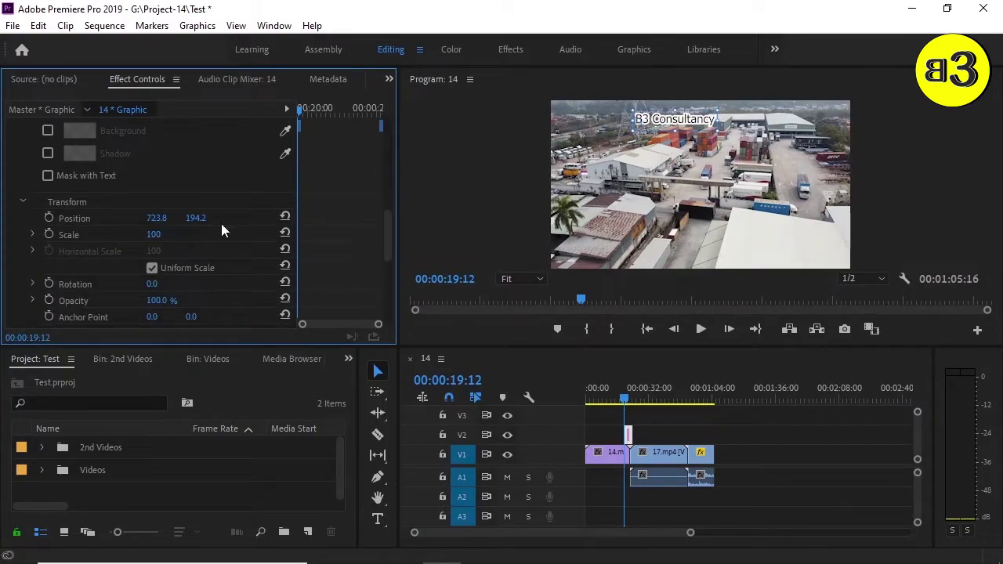
pyautogui.moveTo(153, 234)
pyautogui.mouseDown()
pyautogui.moveTo(184, 234)
pyautogui.moveTo(202, 218)
pyautogui.mouseUp()
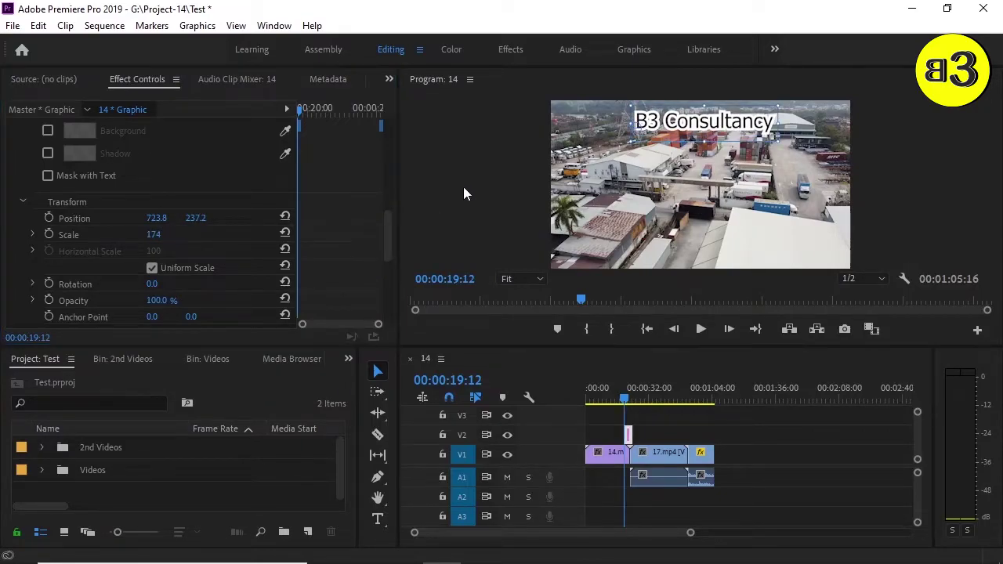
pyautogui.click(527, 223)
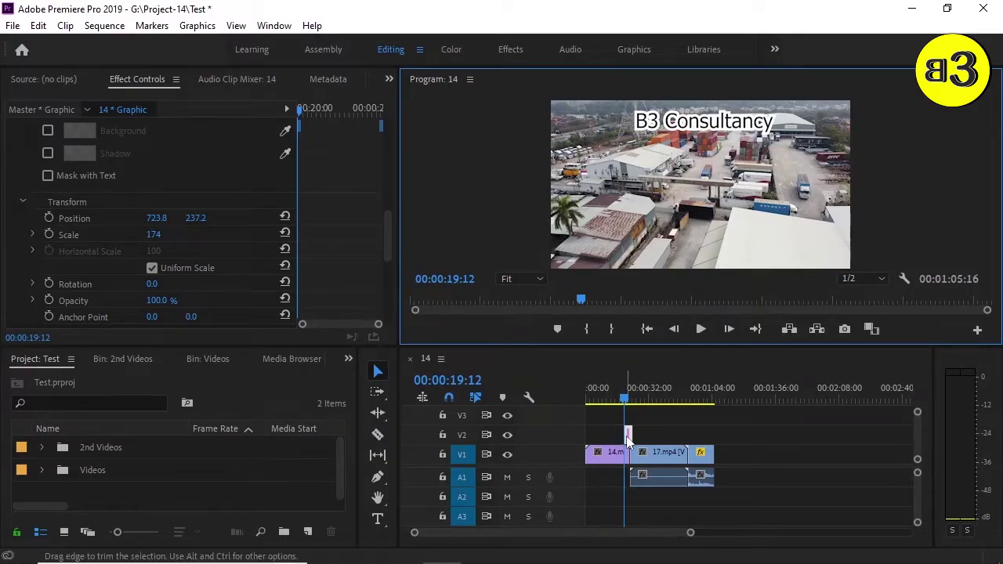
# Stretch the V2 title clip back to 00:00:00:00 and park the playhead at 00:00:12:20.
pyautogui.moveTo(631, 436); pyautogui.dragTo(586, 433)
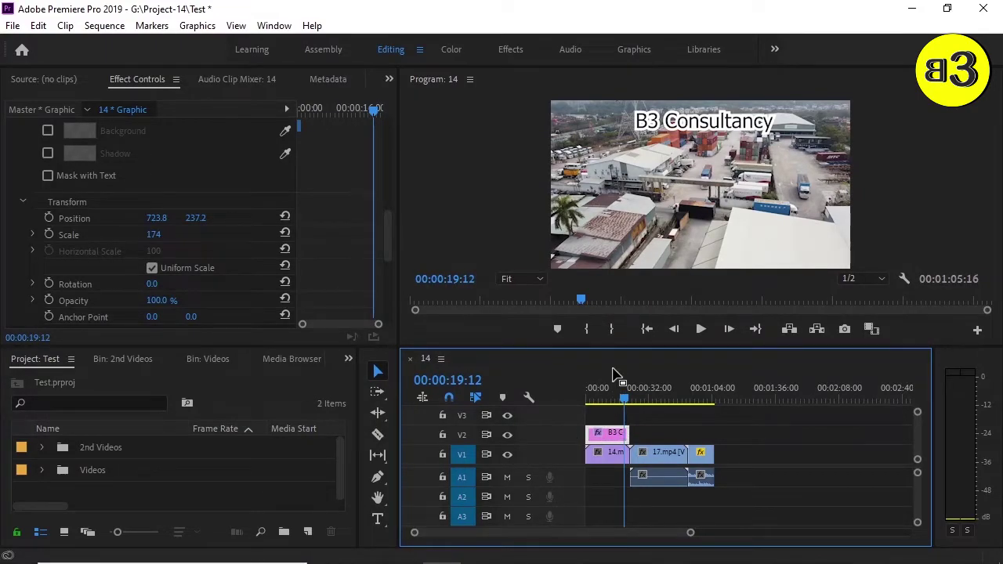
pyautogui.click(612, 395)
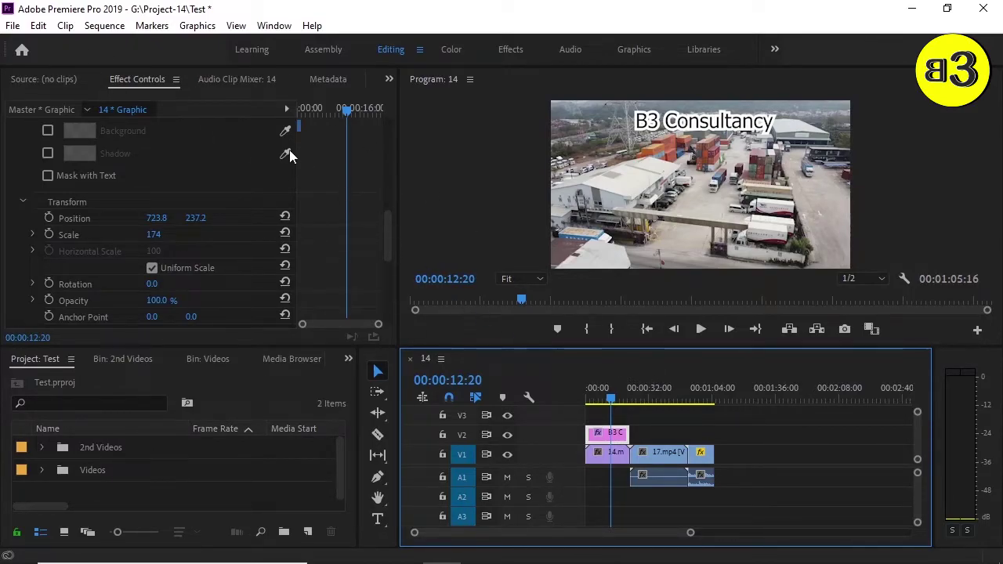
pyautogui.click(12, 25)
pyautogui.moveTo(82, 33)
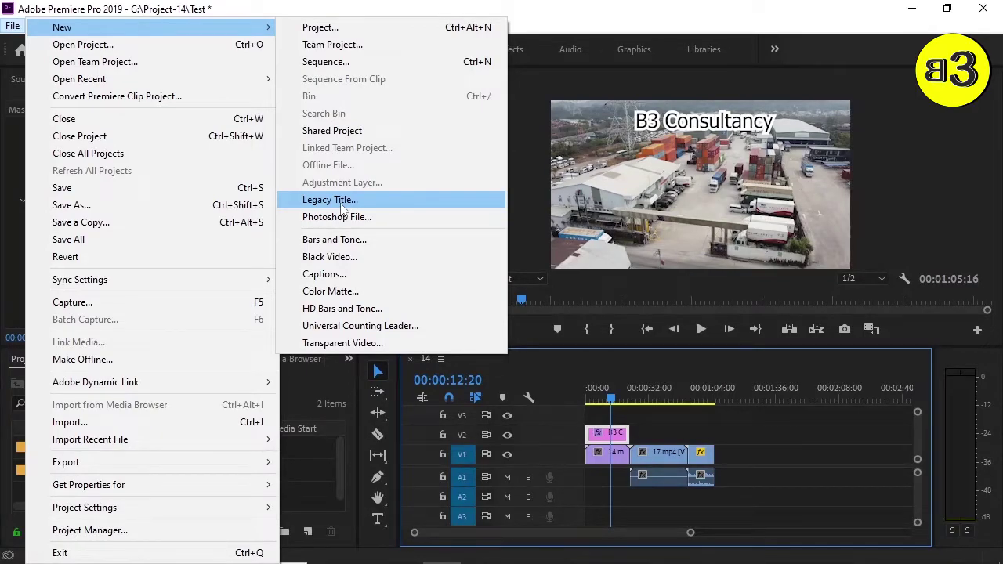
# Create a 2560×1440, 29.97 fps legacy title named 'Title'.
pyautogui.click(343, 207)
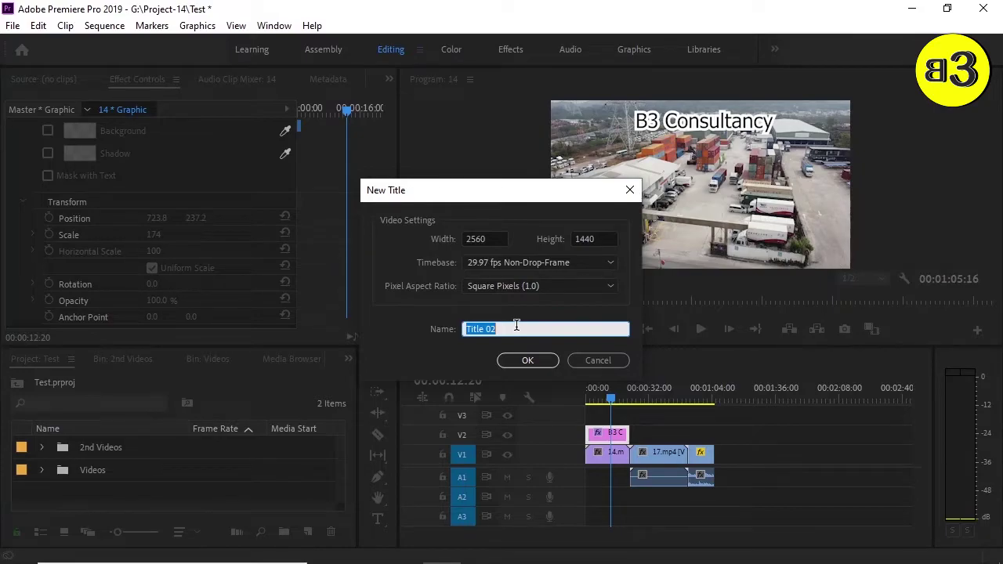
pyautogui.click(516, 326)
pyautogui.click(527, 361)
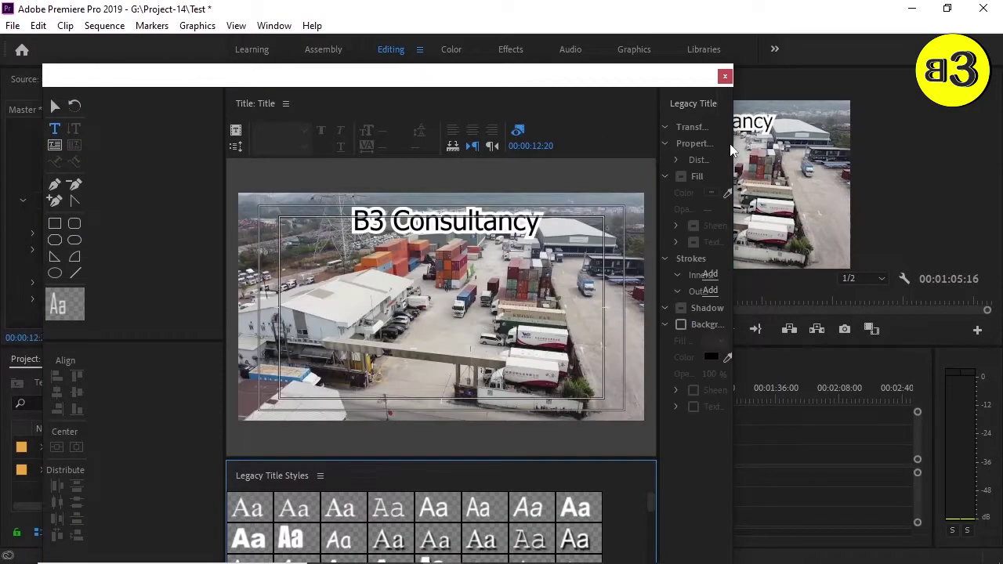
# Expand the Legacy Title window to full screen, widening Properties and heightening the Styles panel.
pyautogui.moveTo(733, 149); pyautogui.dragTo(990, 130)
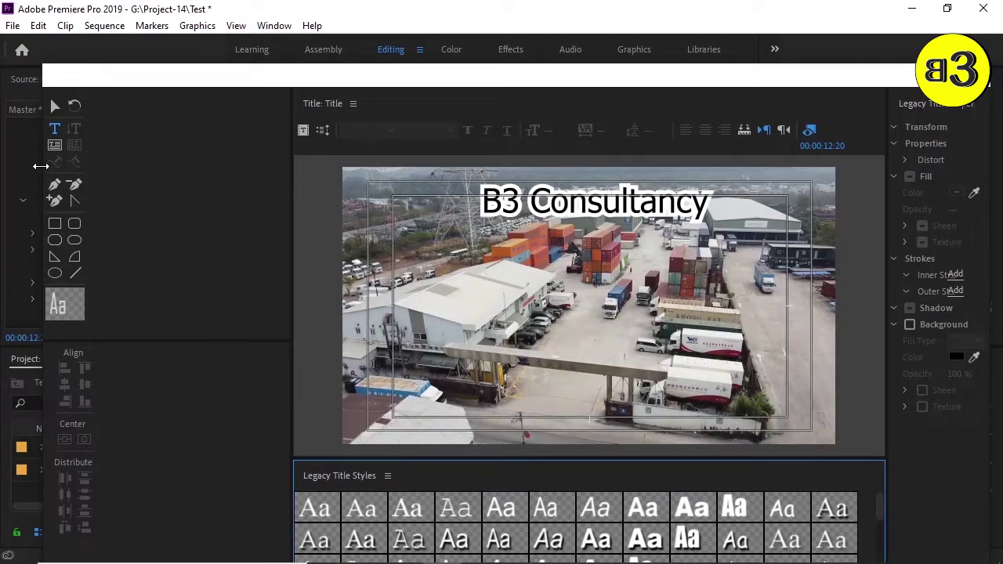
pyautogui.moveTo(39, 163); pyautogui.dragTo(15, 163)
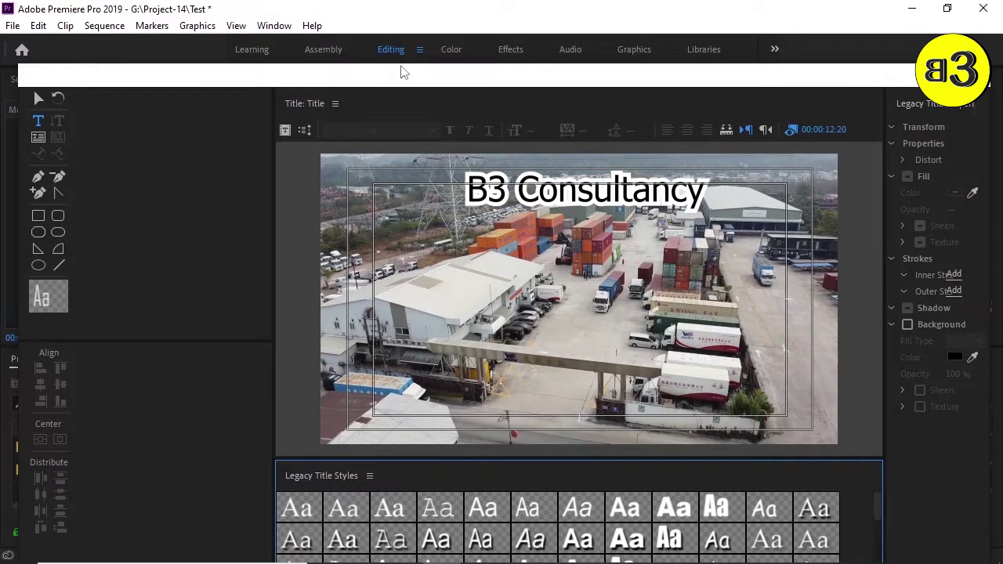
pyautogui.moveTo(407, 64); pyautogui.dragTo(446, 3)
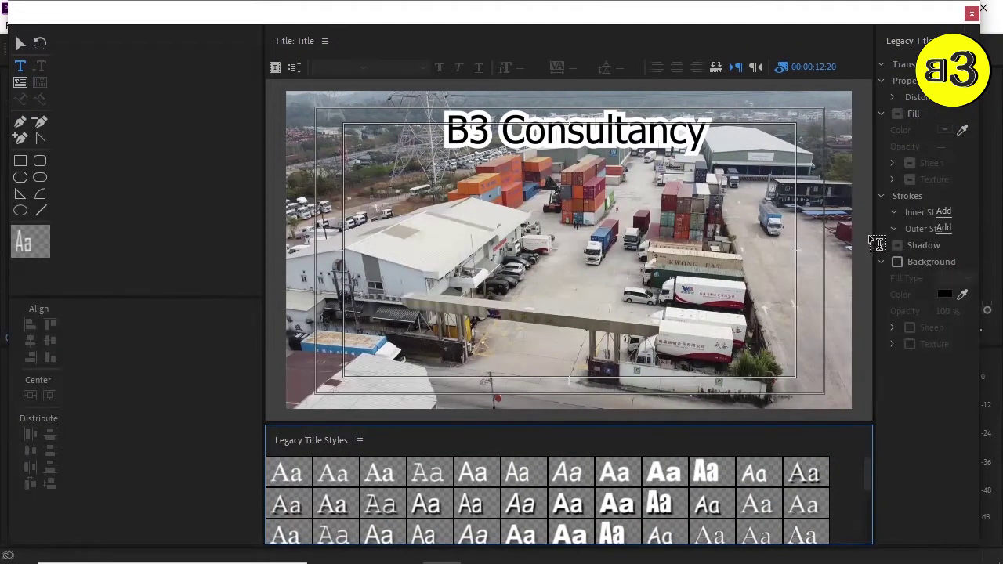
pyautogui.moveTo(874, 228); pyautogui.dragTo(793, 228)
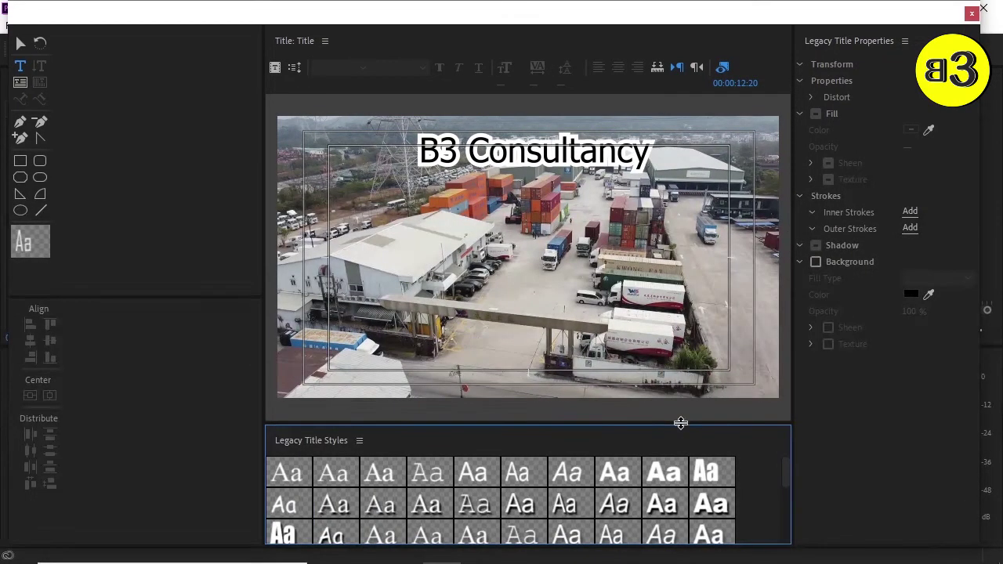
pyautogui.moveTo(679, 423); pyautogui.dragTo(686, 367)
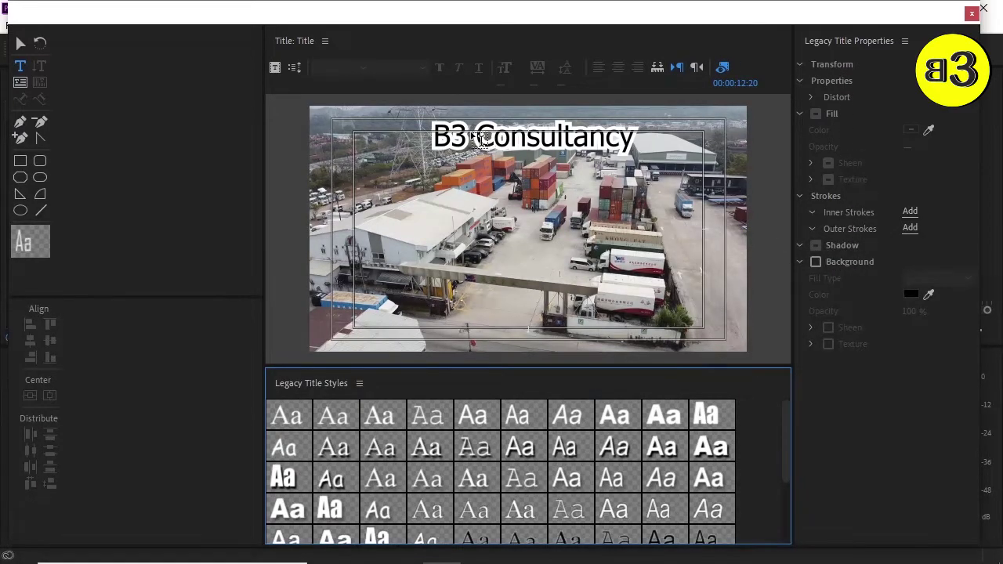
pyautogui.click(19, 45)
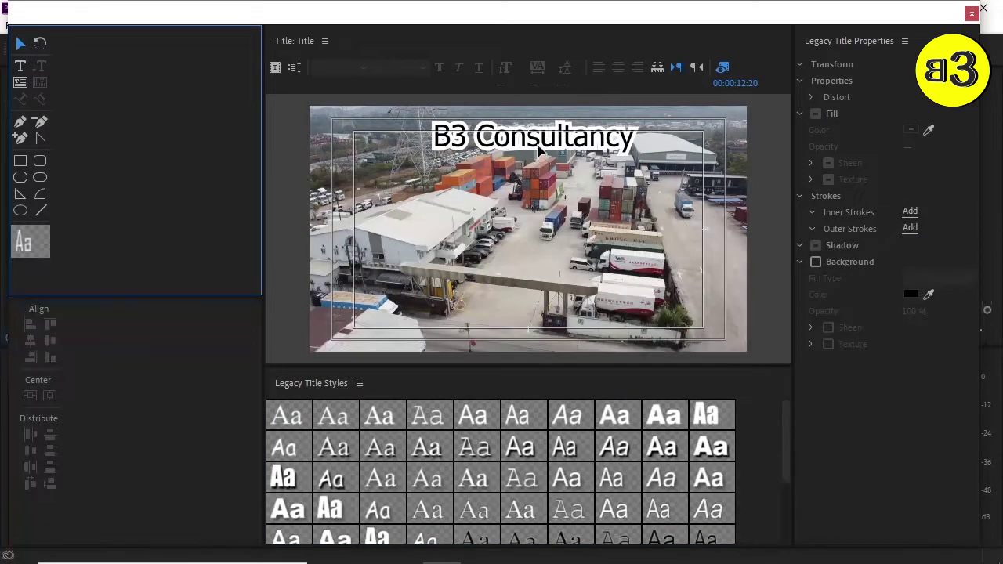
# Add a small 'B3 Consultancy' text (Agency FB, size 100) and move it just below centre.
pyautogui.click(538, 158)
pyautogui.click(20, 66)
pyautogui.click(415, 279)
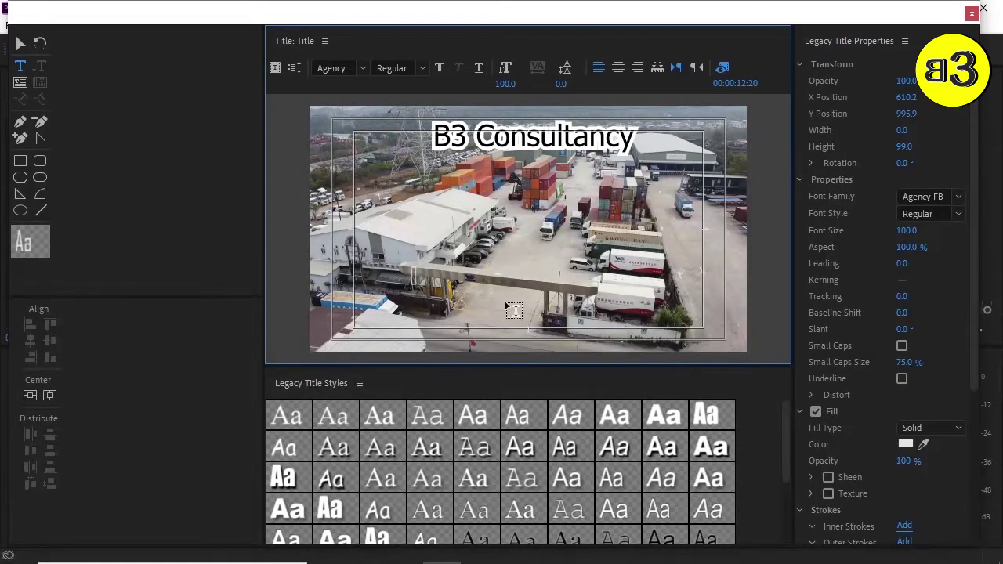
pyautogui.write('B3')
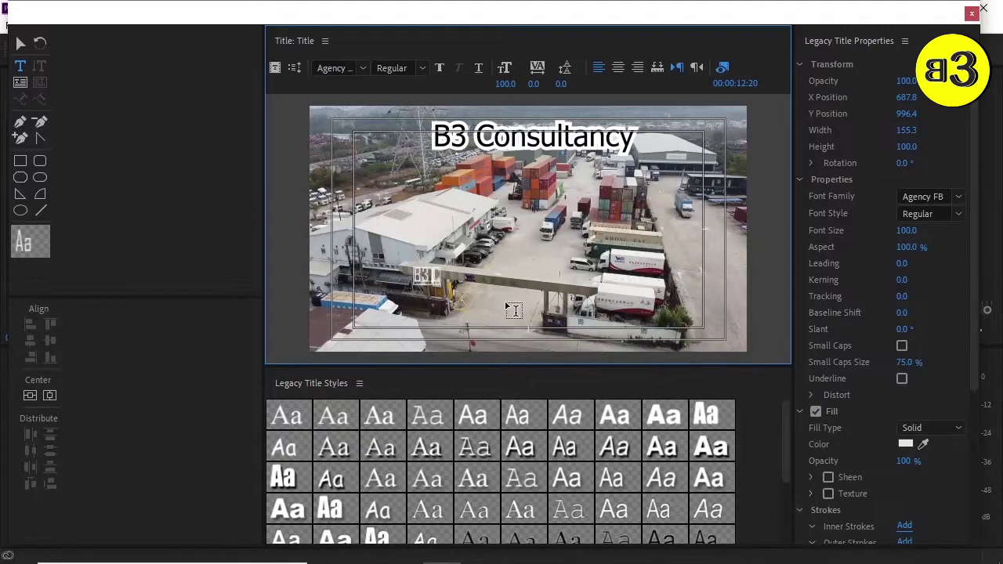
pyautogui.write(' Consulta')
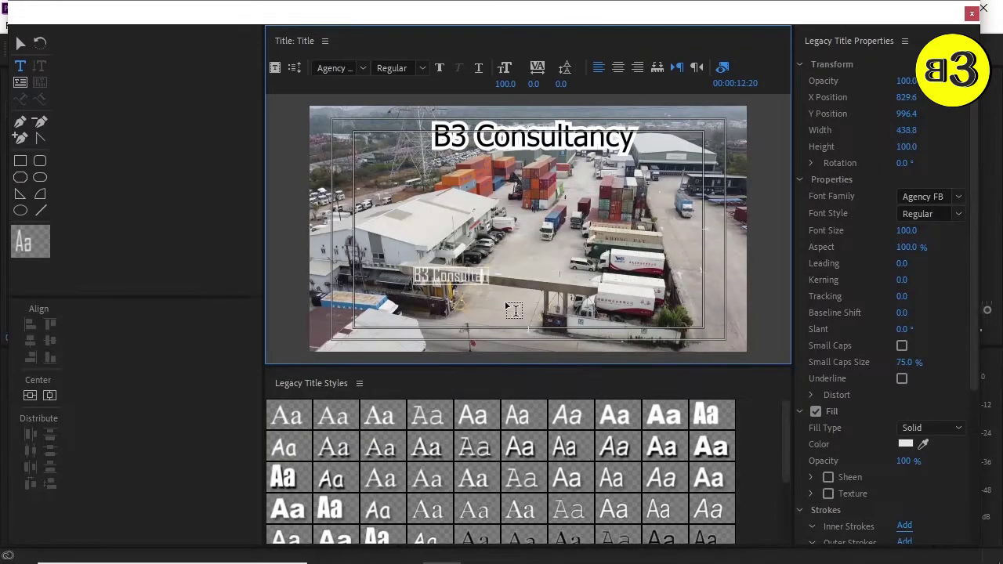
pyautogui.write('ncy')
pyautogui.click(20, 46)
pyautogui.moveTo(482, 285); pyautogui.dragTo(539, 296)
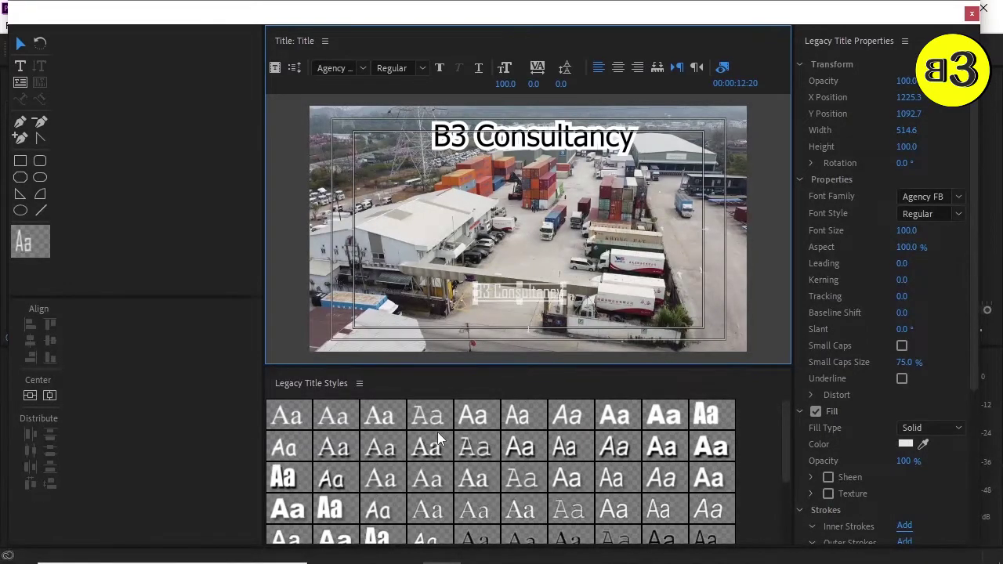
# Preview the Arial, Arial Black, Impact, red and yellow style presets on the lower text.
pyautogui.click(526, 449)
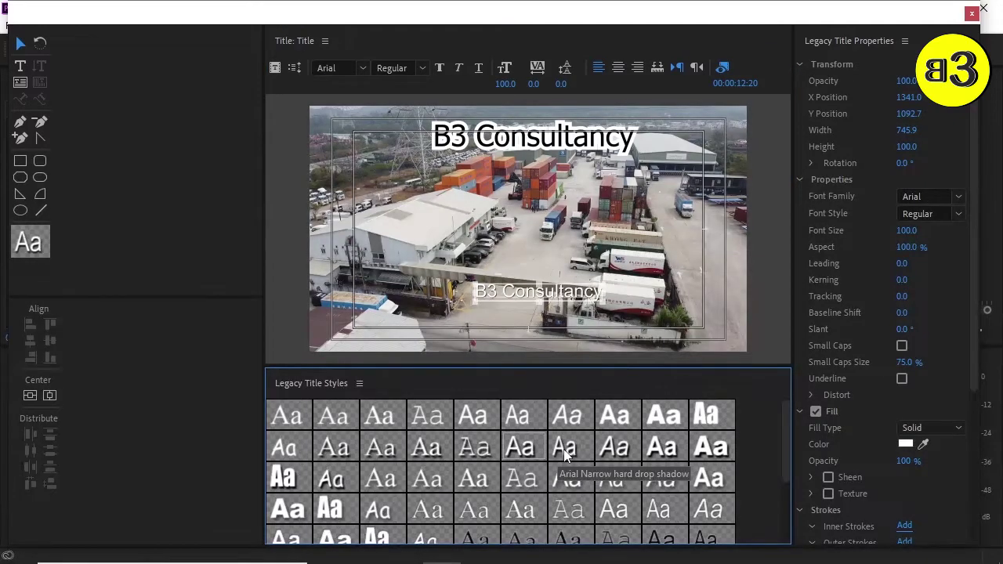
pyautogui.click(714, 450)
pyautogui.scroll(-1, 637, 452)
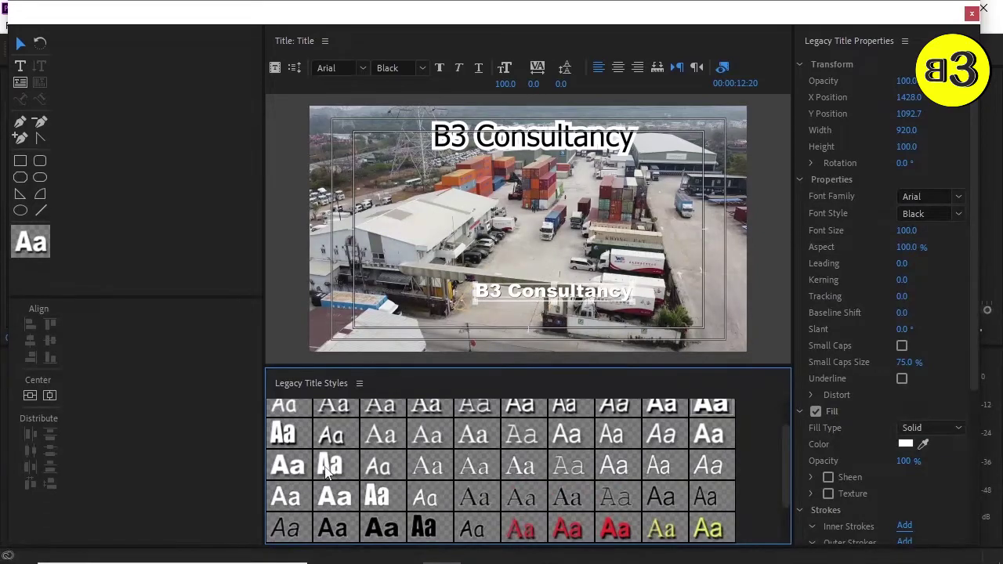
pyautogui.click(284, 439)
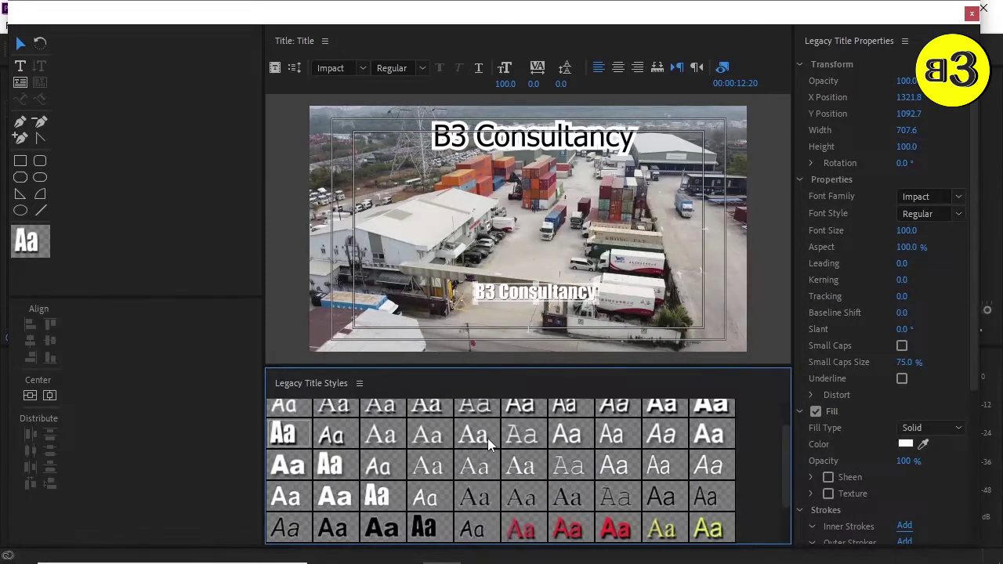
pyautogui.scroll(-1, 517, 432)
pyautogui.click(574, 486)
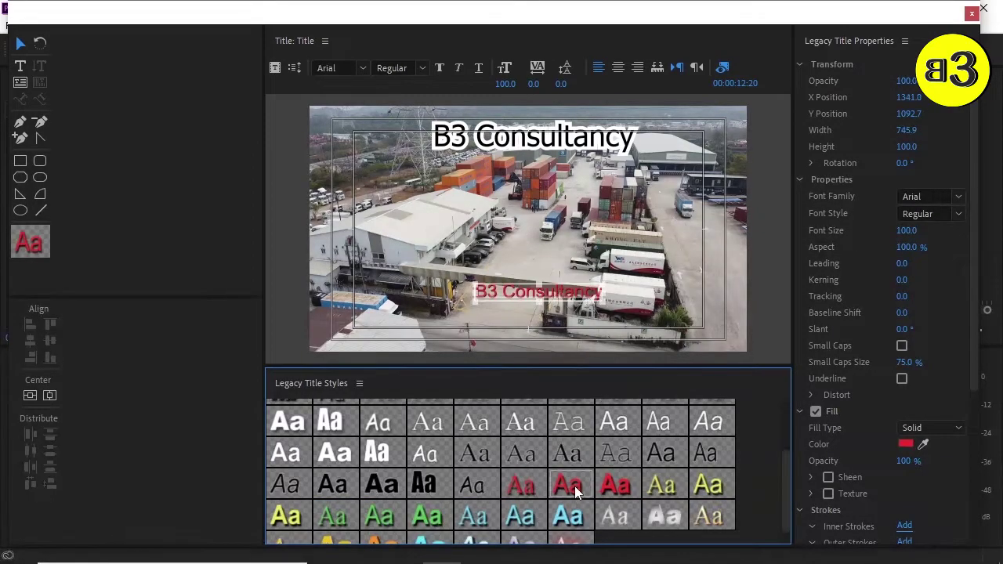
pyautogui.click(661, 482)
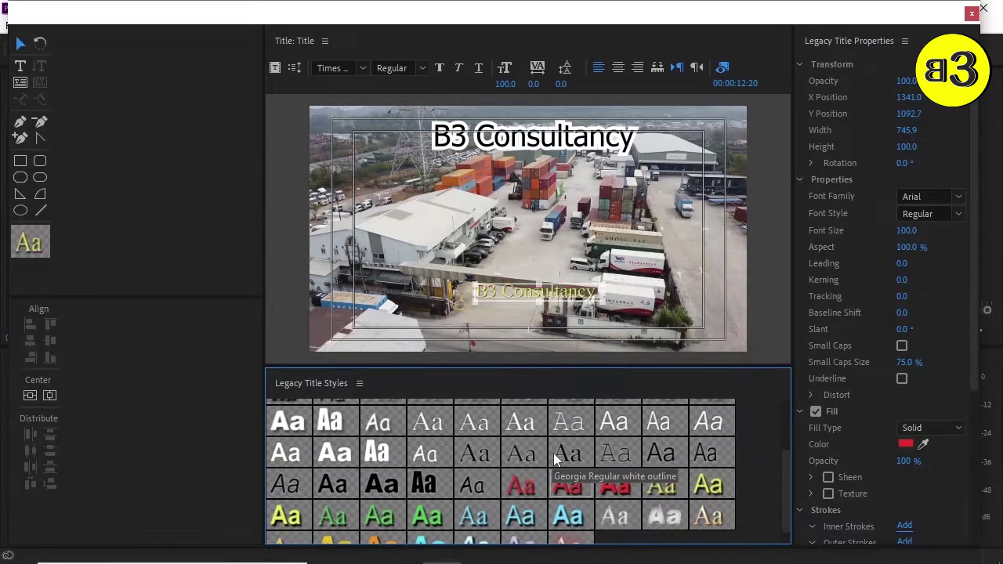
# Try the gradient and italic Arial styles, then apply the plain Palatino Linotype style.
pyautogui.scroll(-1, 502, 493)
pyautogui.click(376, 537)
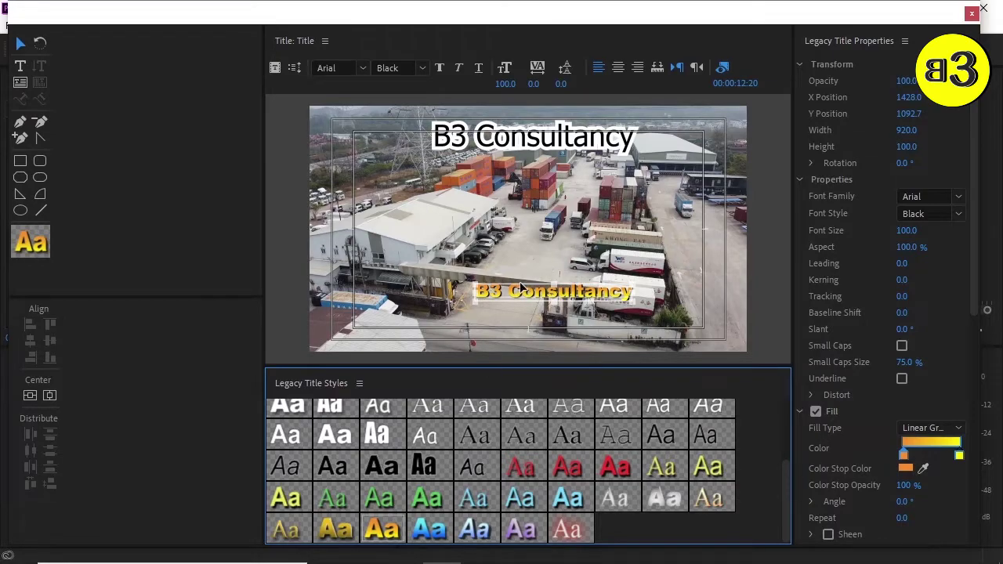
pyautogui.scroll(3, 490, 465)
pyautogui.scroll(1, 454, 439)
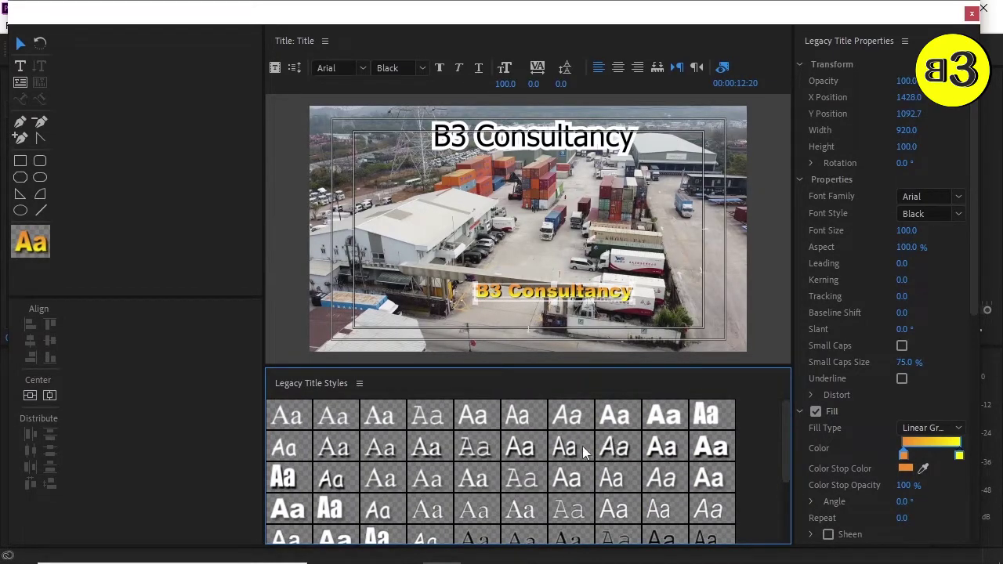
pyautogui.click(536, 447)
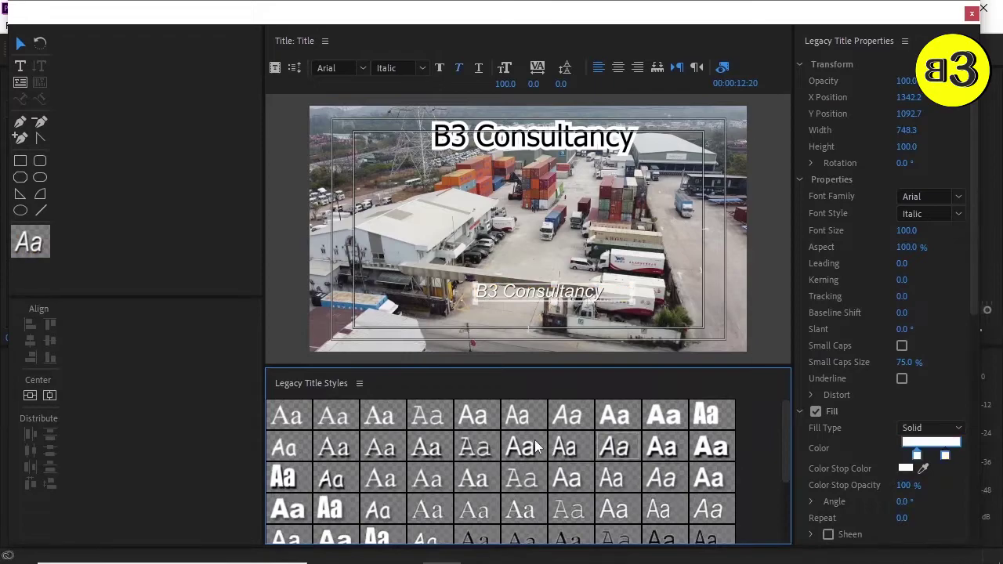
pyautogui.click(351, 417)
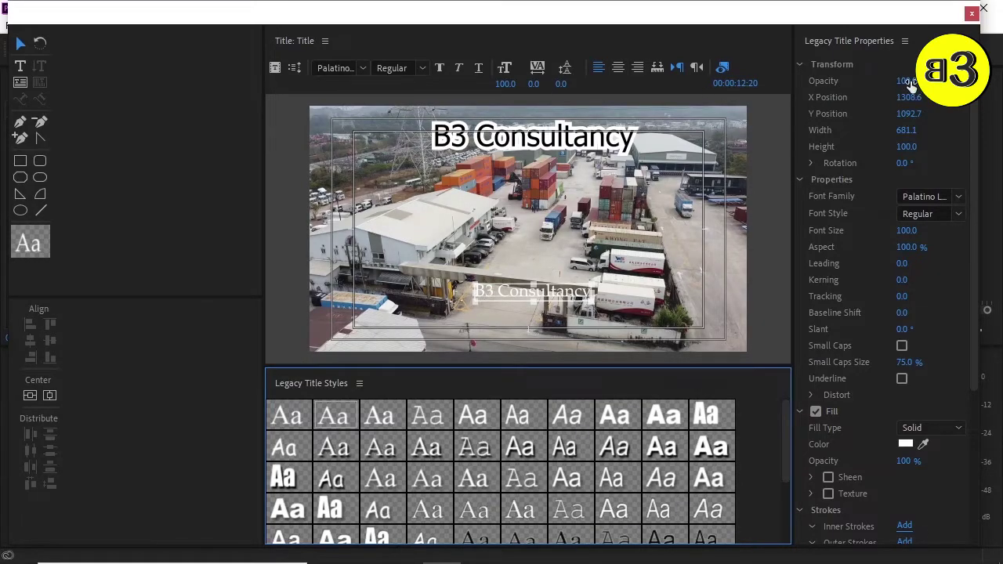
# Set the lower text's fill colour to black.
pyautogui.moveTo(909, 84)
pyautogui.mouseDown()
pyautogui.moveTo(900, 84)
pyautogui.moveTo(909, 81)
pyautogui.mouseUp()
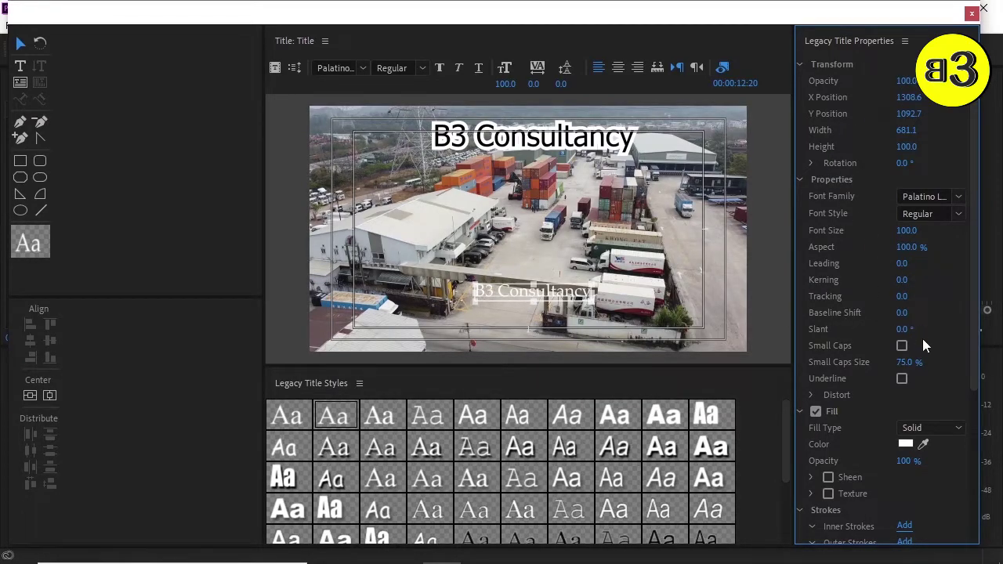
pyautogui.click(905, 443)
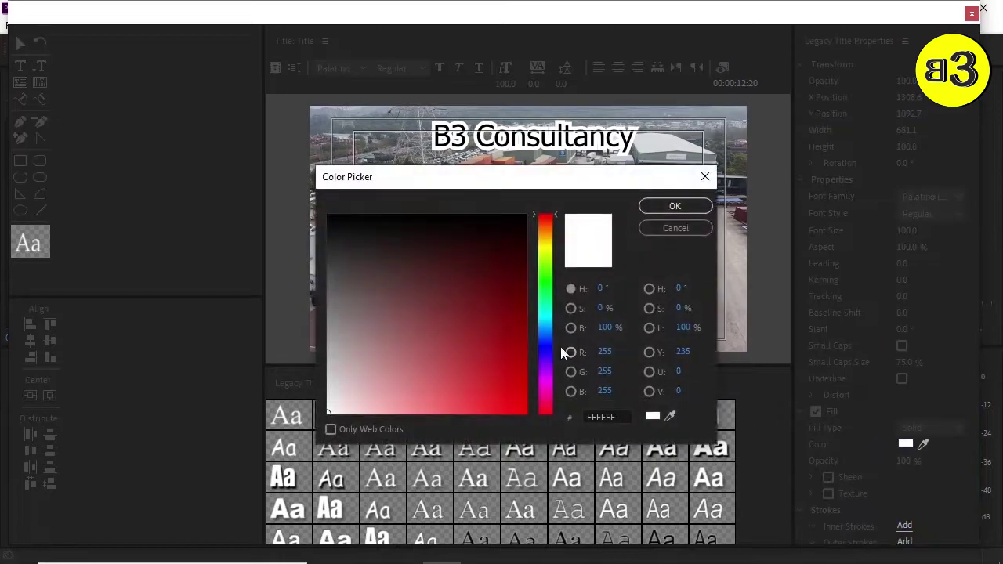
pyautogui.click(448, 215)
pyautogui.click(675, 205)
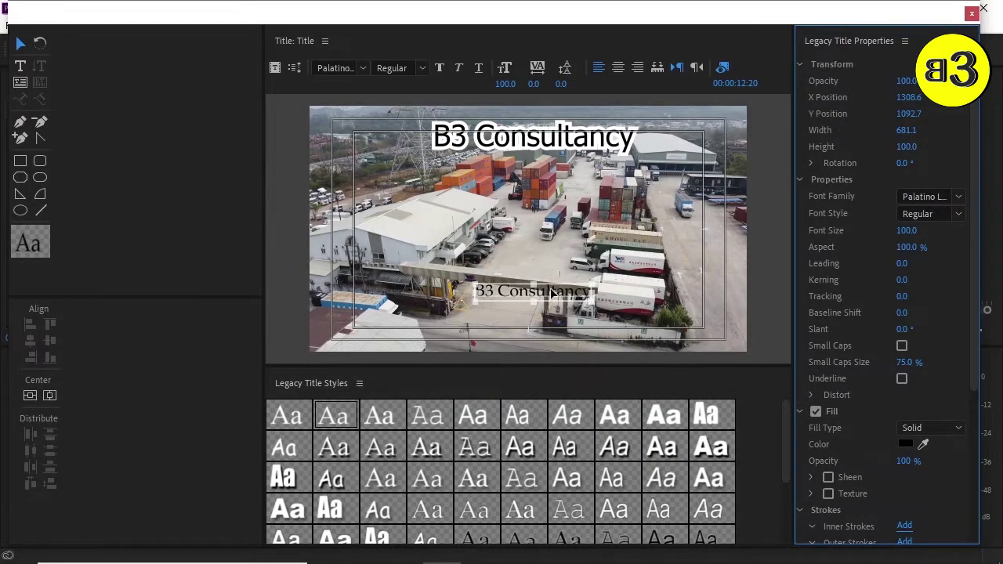
pyautogui.scroll(-2, 963, 356)
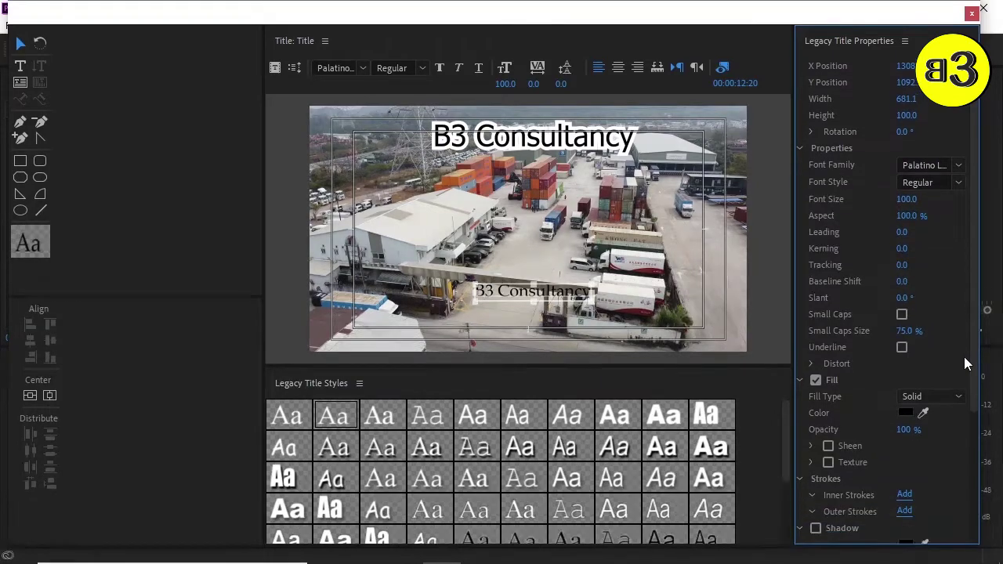
pyautogui.scroll(-2, 966, 349)
pyautogui.scroll(-10, 972, 373)
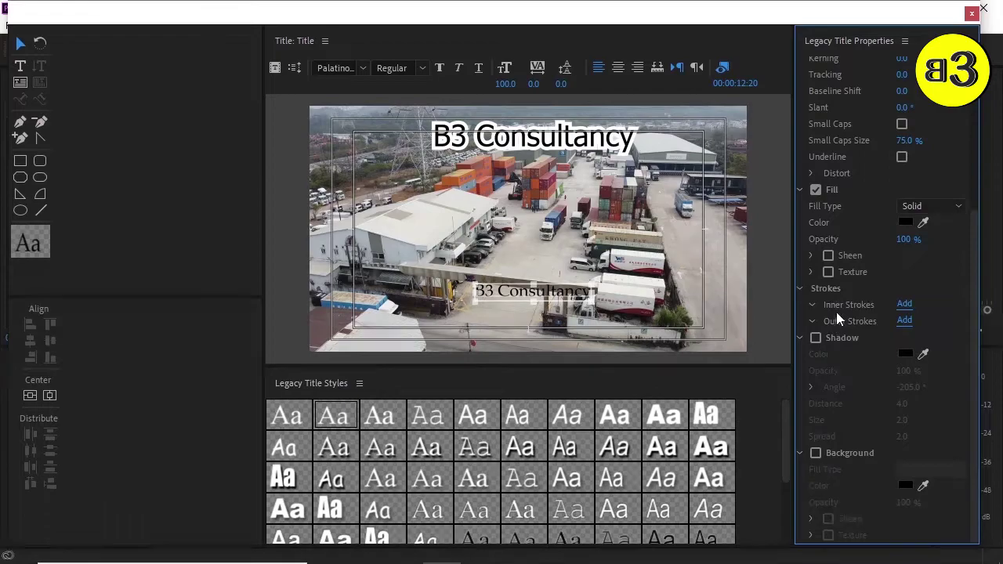
# Add a white Edge outer stroke of size 76.0 around the lower text.
pyautogui.click(904, 321)
pyautogui.click(905, 402)
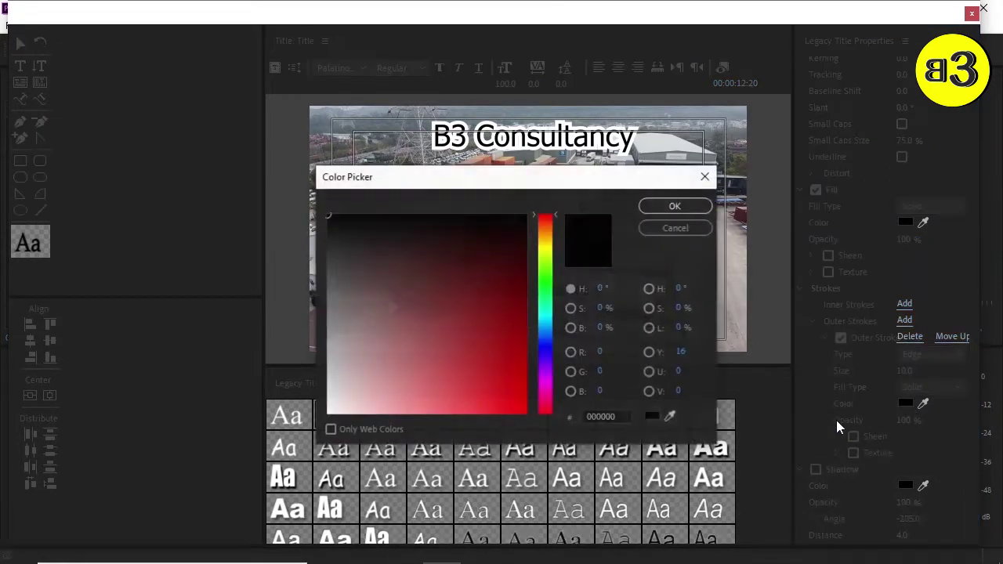
pyautogui.click(419, 316)
pyautogui.moveTo(418, 316); pyautogui.dragTo(306, 417)
pyautogui.click(675, 207)
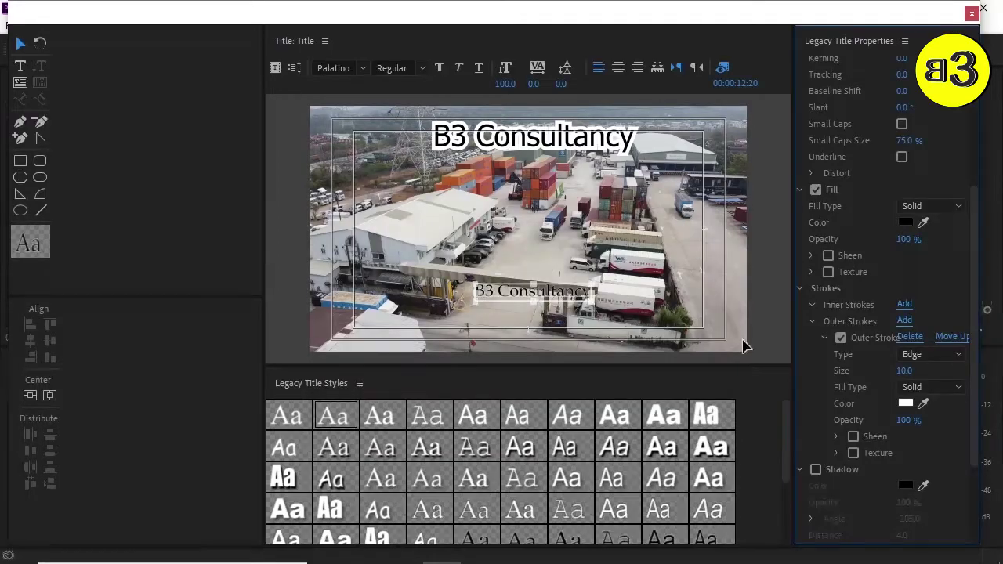
pyautogui.moveTo(918, 371)
pyautogui.mouseDown()
pyautogui.moveTo(954, 371)
pyautogui.moveTo(919, 371)
pyautogui.mouseUp()
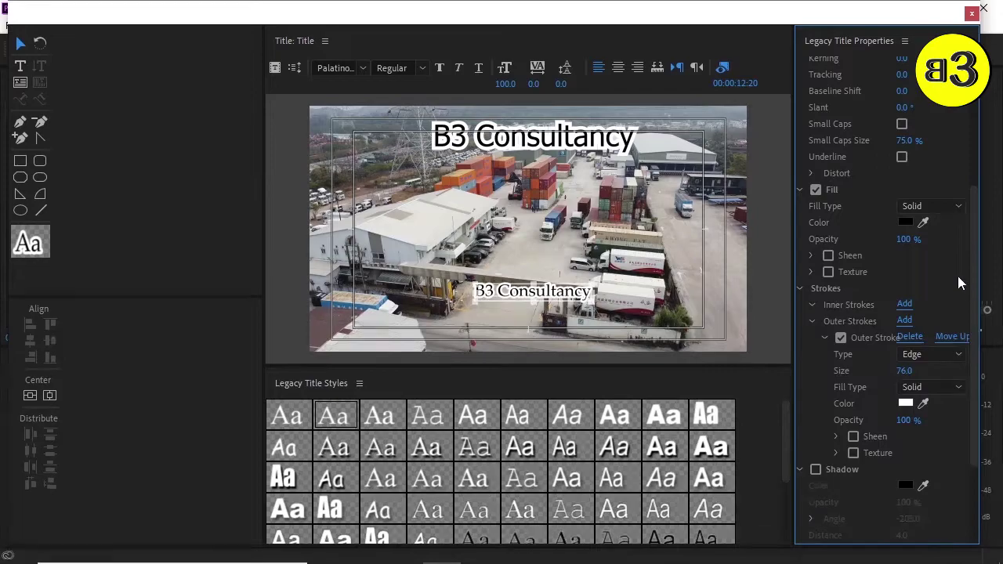
pyautogui.scroll(1, 963, 273)
pyautogui.scroll(2, 968, 269)
pyautogui.scroll(1, 967, 270)
pyautogui.scroll(1, 966, 271)
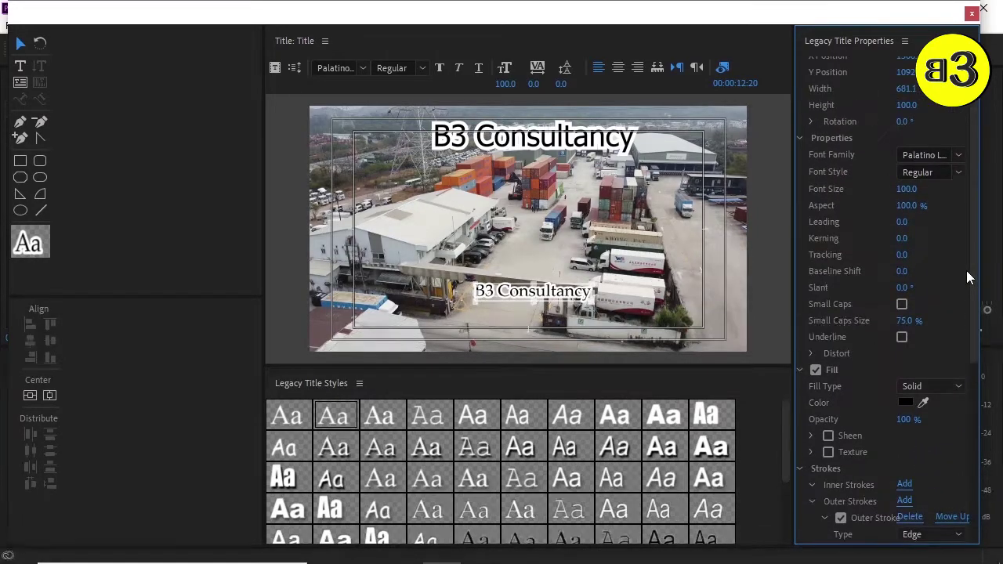
pyautogui.scroll(1, 966, 270)
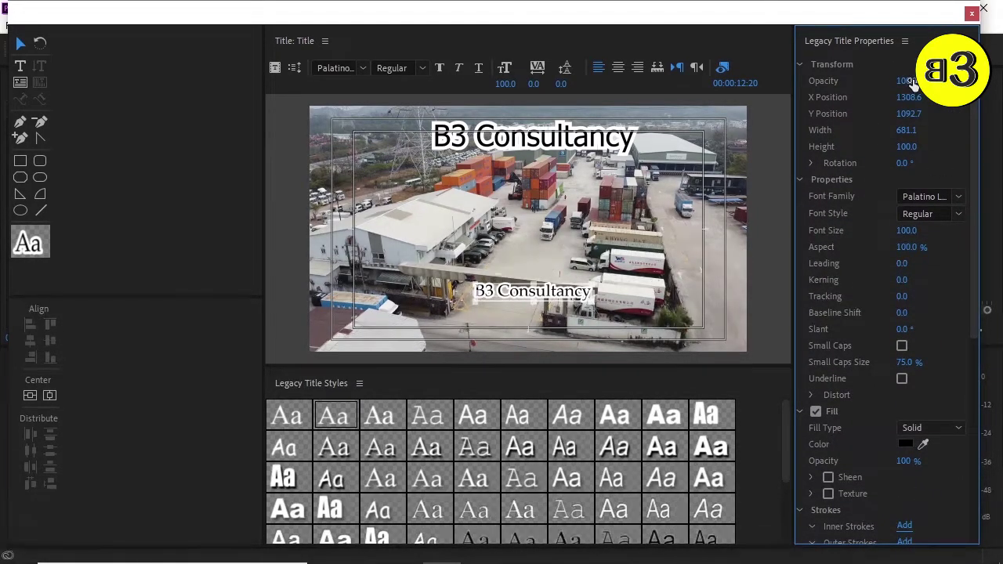
# Enlarge the lower text to size 116.2 at 1374.1, 1085.6, keeping 100% aspect and no rotation.
pyautogui.moveTo(913, 84); pyautogui.dragTo(913, 83)
pyautogui.moveTo(907, 103)
pyautogui.mouseDown()
pyautogui.moveTo(915, 95)
pyautogui.moveTo(910, 114)
pyautogui.mouseUp()
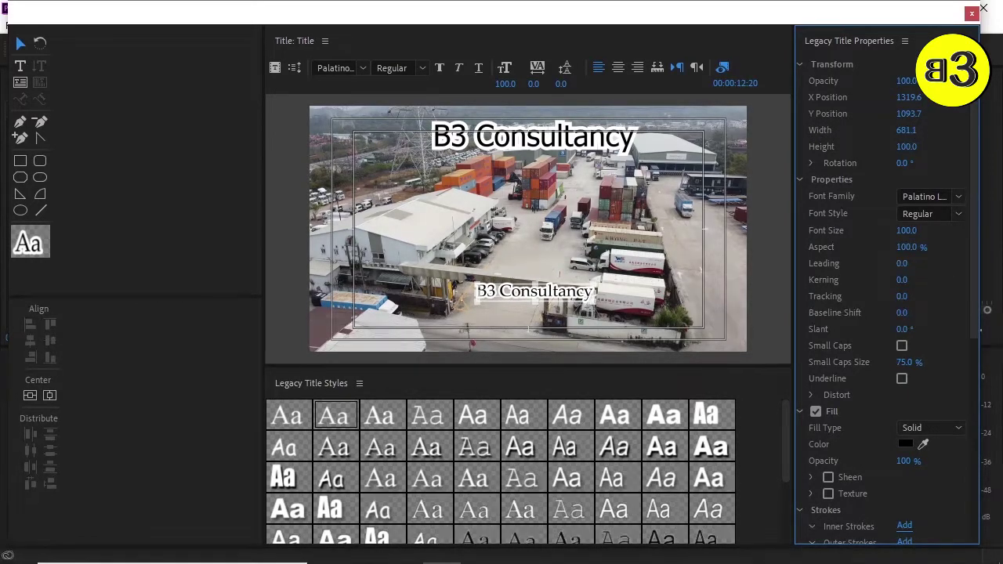
pyautogui.moveTo(907, 246)
pyautogui.mouseDown()
pyautogui.moveTo(878, 247)
pyautogui.moveTo(893, 246)
pyautogui.mouseUp()
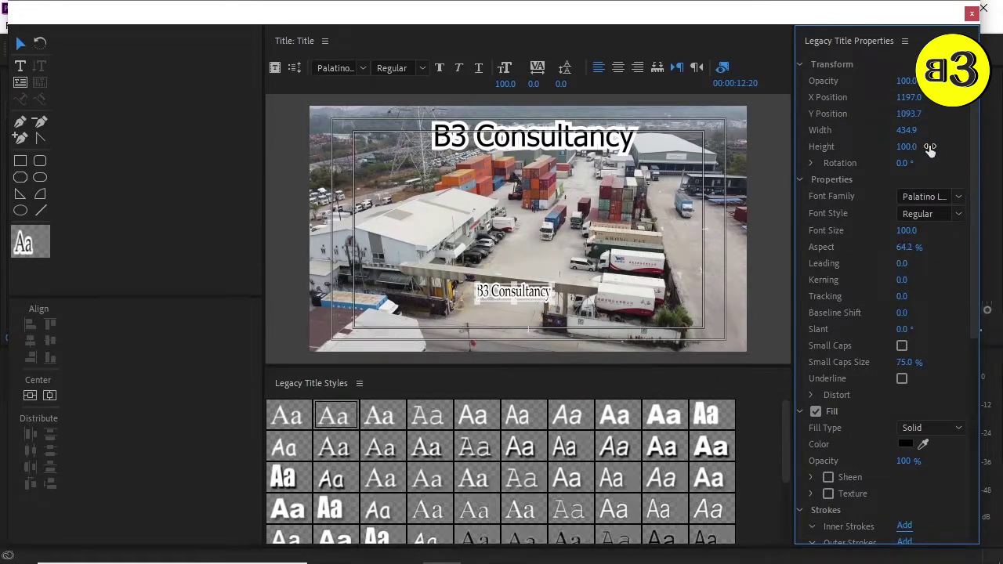
pyautogui.hotkey('ctrl', 'z')
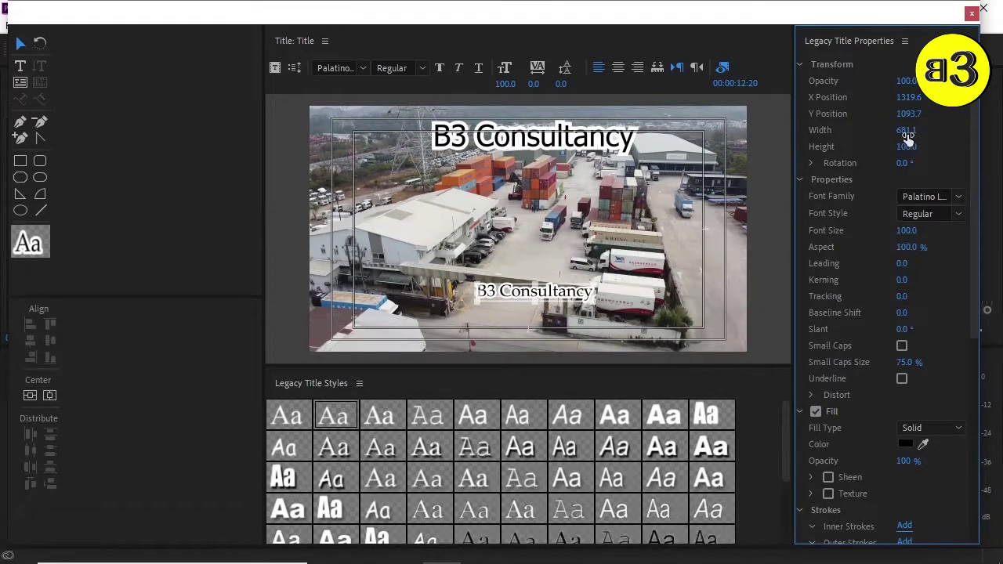
pyautogui.moveTo(908, 145); pyautogui.dragTo(908, 145)
pyautogui.moveTo(597, 284)
pyautogui.mouseDown()
pyautogui.moveTo(591, 273)
pyautogui.moveTo(596, 293)
pyautogui.moveTo(593, 269)
pyautogui.moveTo(684, 251)
pyautogui.moveTo(660, 289)
pyautogui.mouseUp()
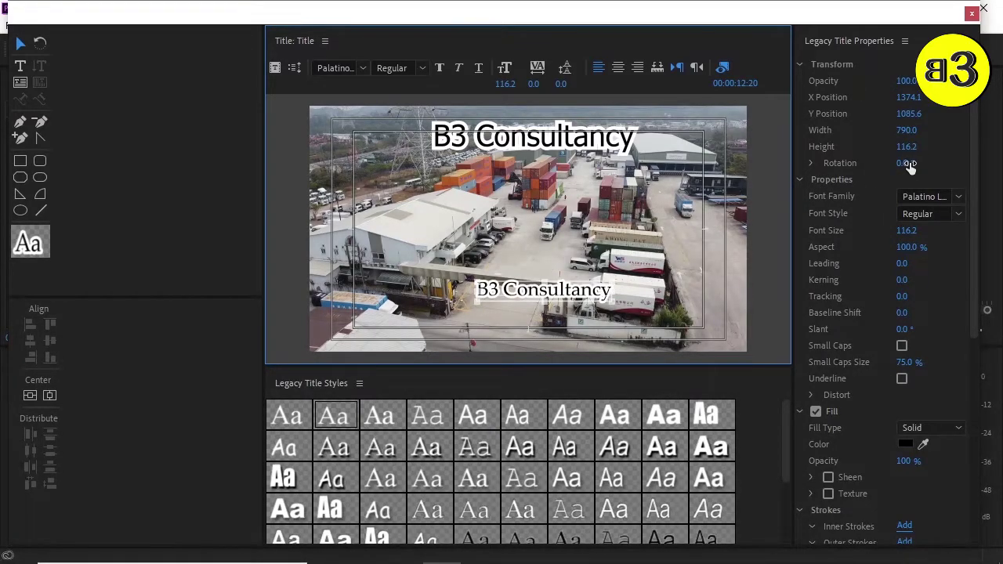
pyautogui.moveTo(909, 163); pyautogui.dragTo(892, 189)
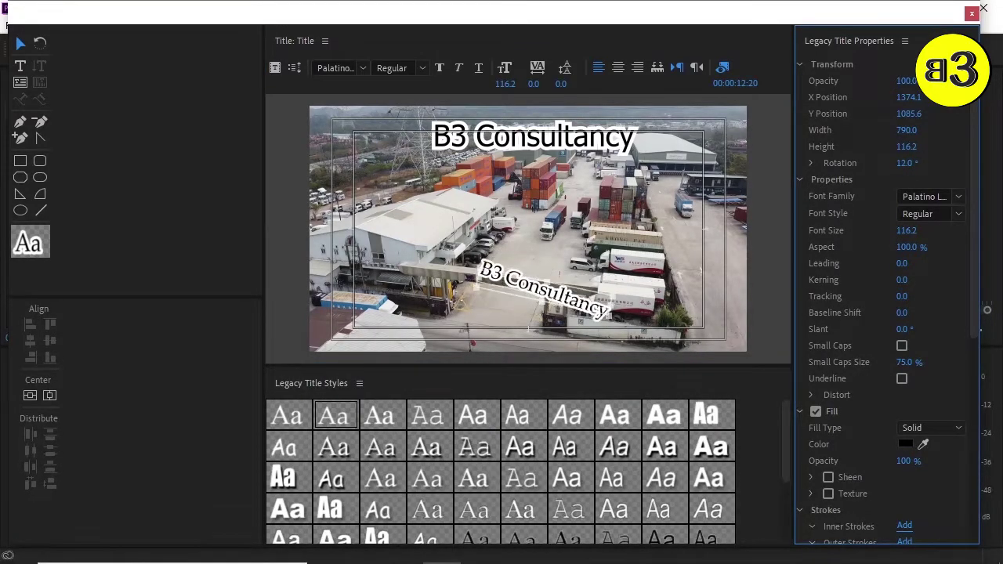
pyautogui.hotkey('ctrl', 'z')
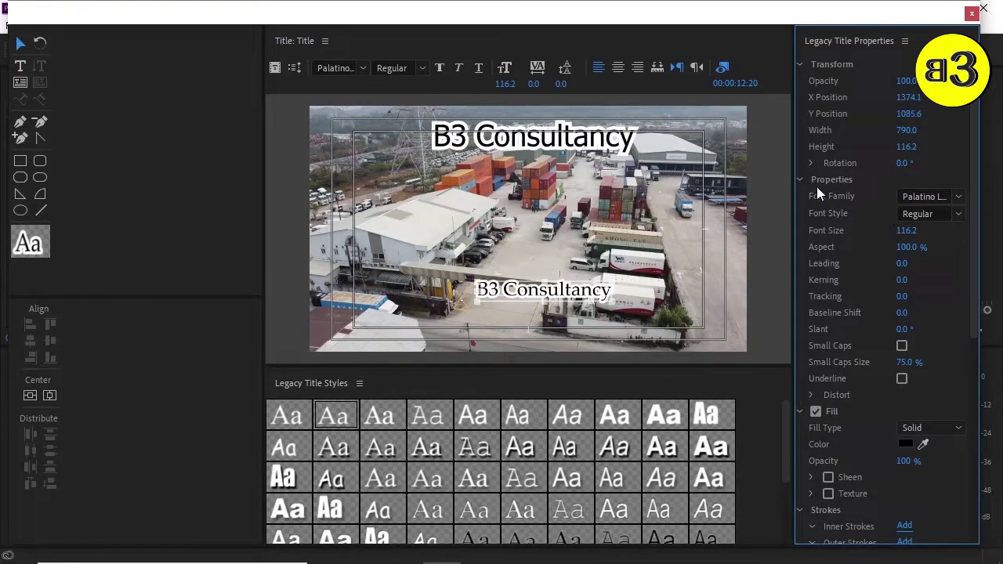
# Switch the lower text to Ravie Regular at size 97.2, positioned at 1122.4, 1108.2.
pyautogui.click(957, 197)
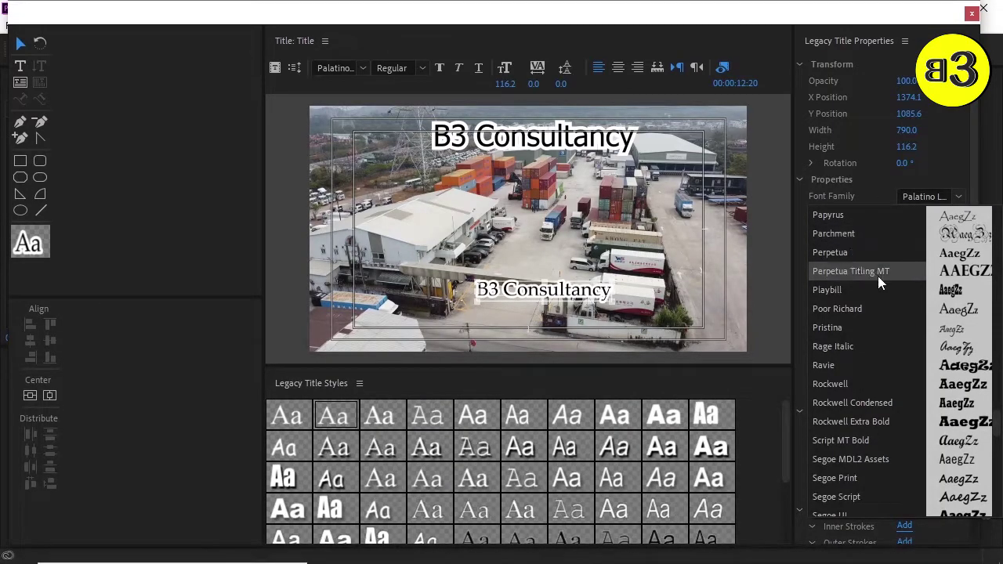
pyautogui.click(886, 366)
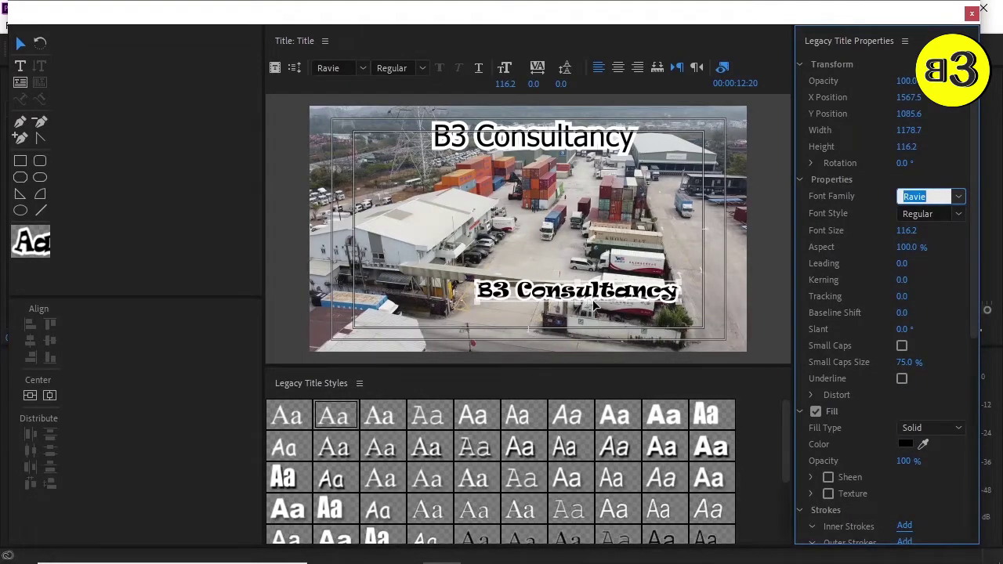
pyautogui.moveTo(613, 294); pyautogui.dragTo(551, 300)
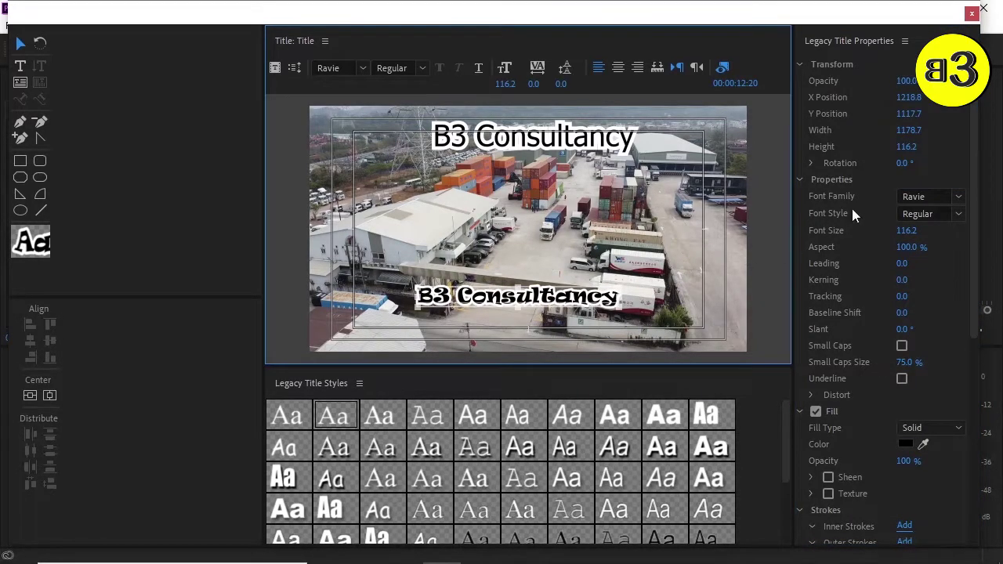
pyautogui.click(952, 216)
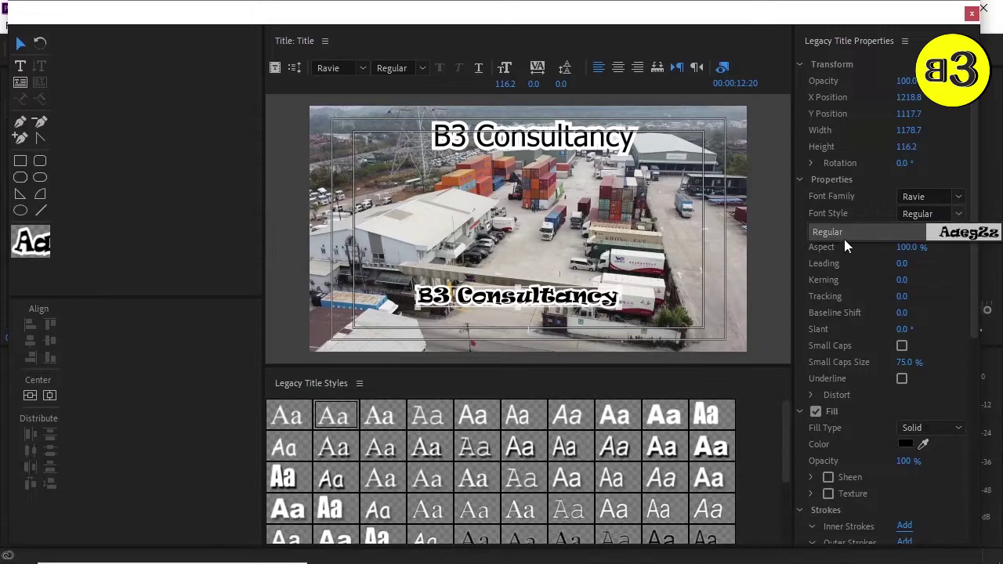
pyautogui.click(943, 210)
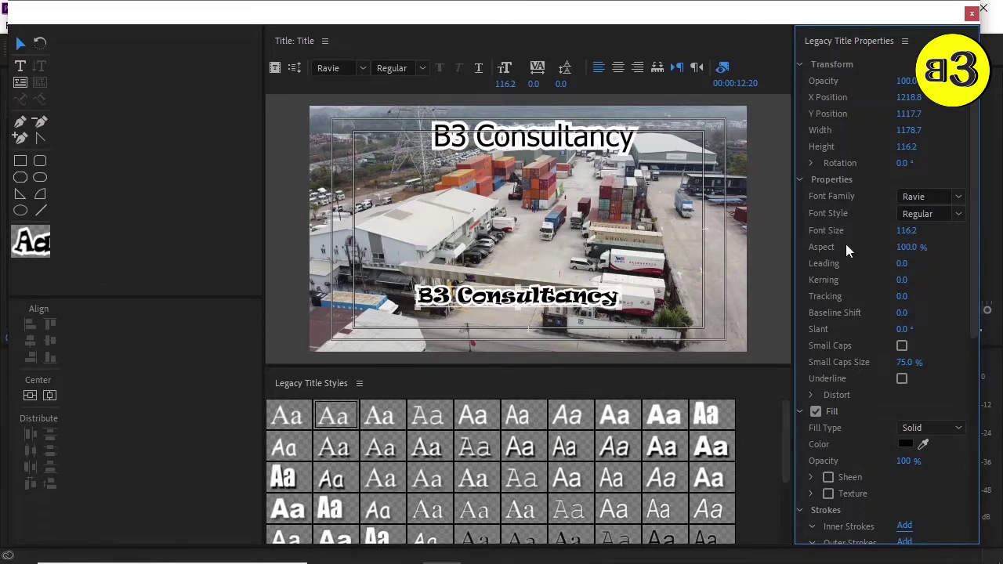
pyautogui.moveTo(904, 230); pyautogui.dragTo(836, 265)
pyautogui.moveTo(911, 248)
pyautogui.mouseDown()
pyautogui.moveTo(873, 248)
pyautogui.moveTo(918, 247)
pyautogui.moveTo(899, 248)
pyautogui.mouseUp()
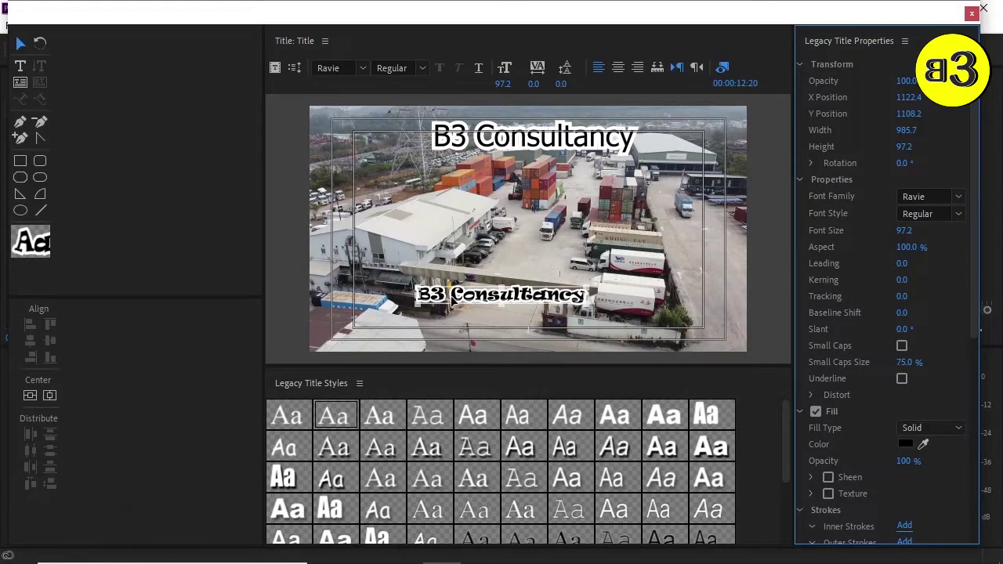
# Raise the lower B3 Consultancy title to 1131.6, 814.7 with leading 59.0, keeping it on one line.
pyautogui.doubleClick(451, 296)
pyautogui.doubleClick(452, 297)
pyautogui.click(450, 296)
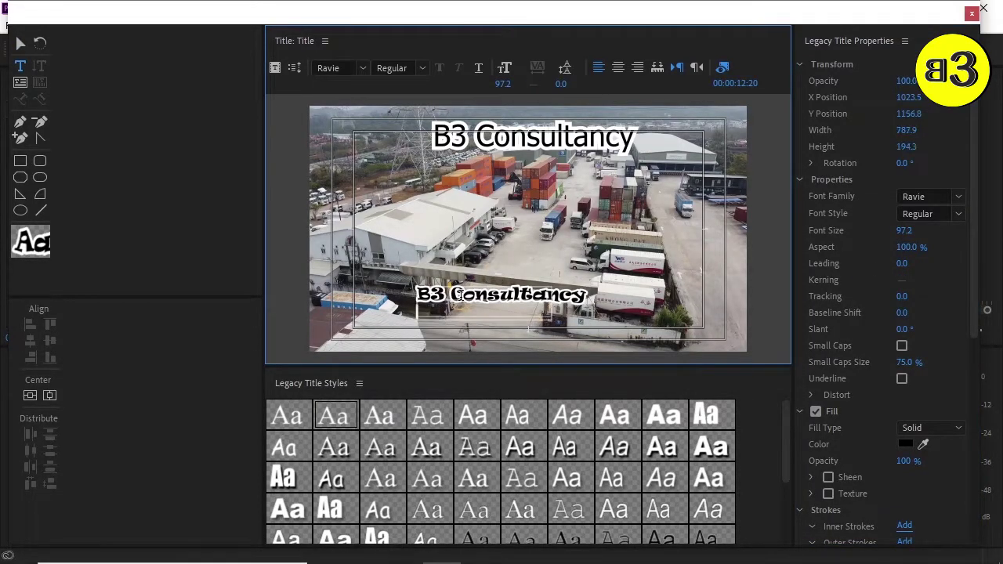
pyautogui.press('Return')
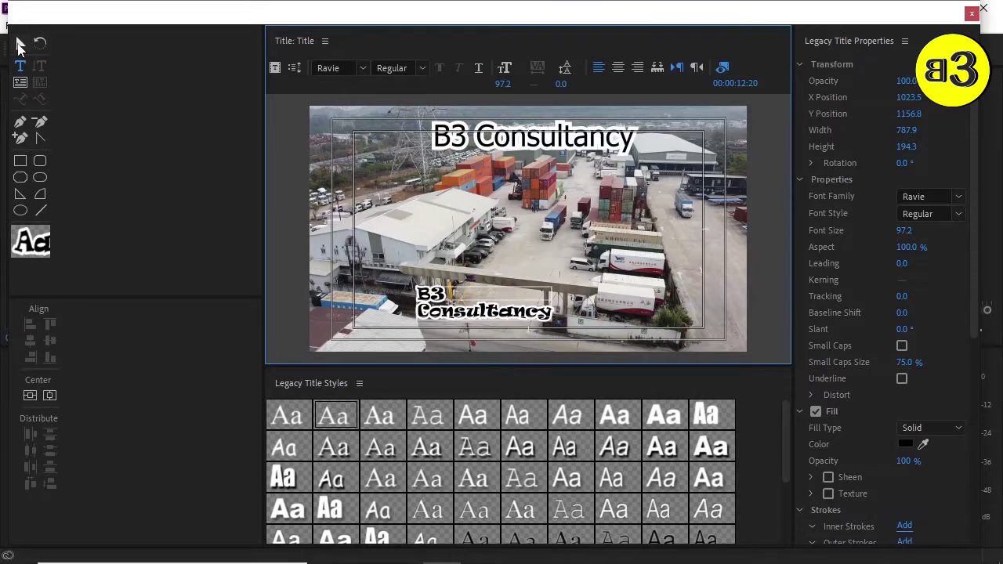
pyautogui.click(19, 45)
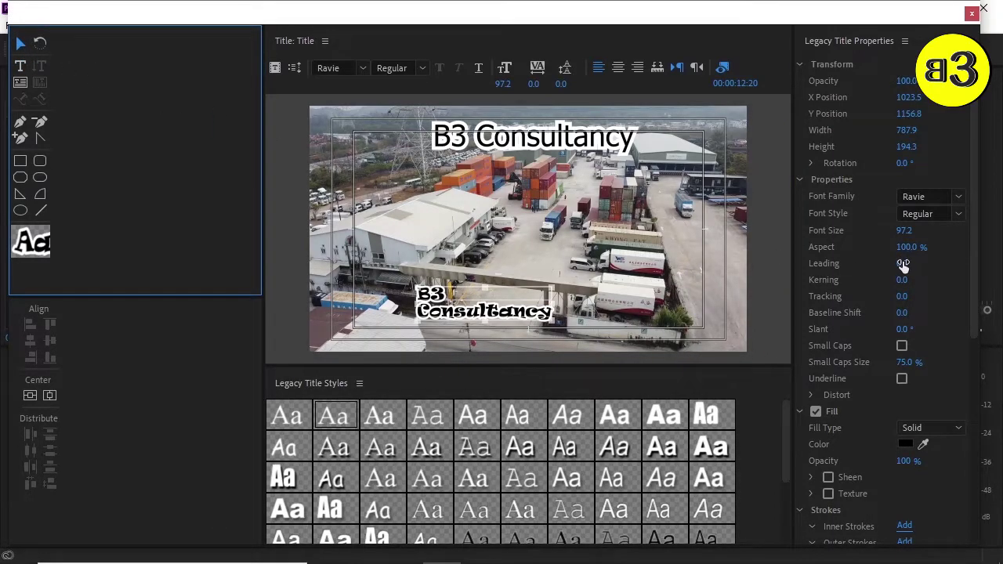
pyautogui.moveTo(903, 265); pyautogui.dragTo(765, 282)
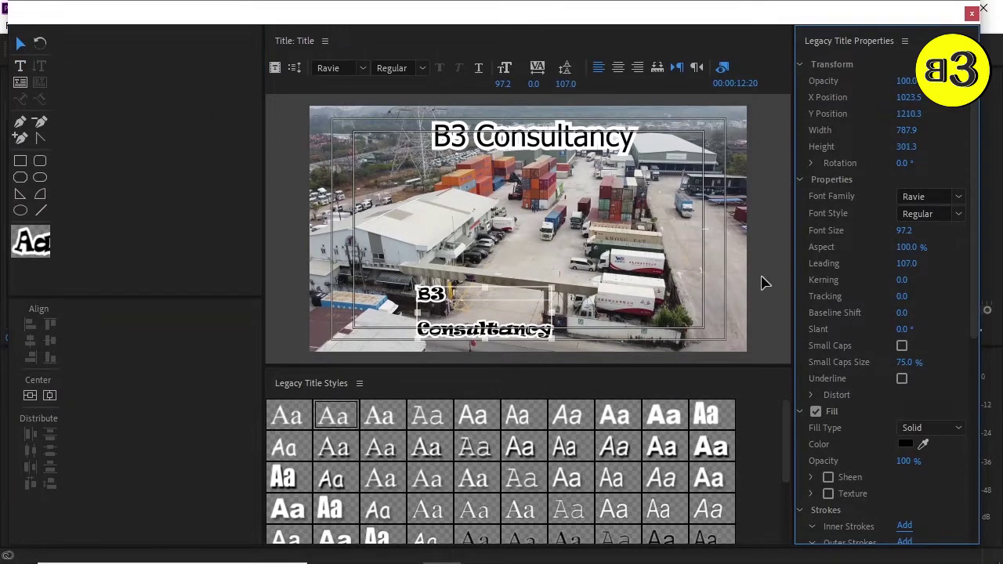
pyautogui.moveTo(439, 304); pyautogui.dragTo(440, 254)
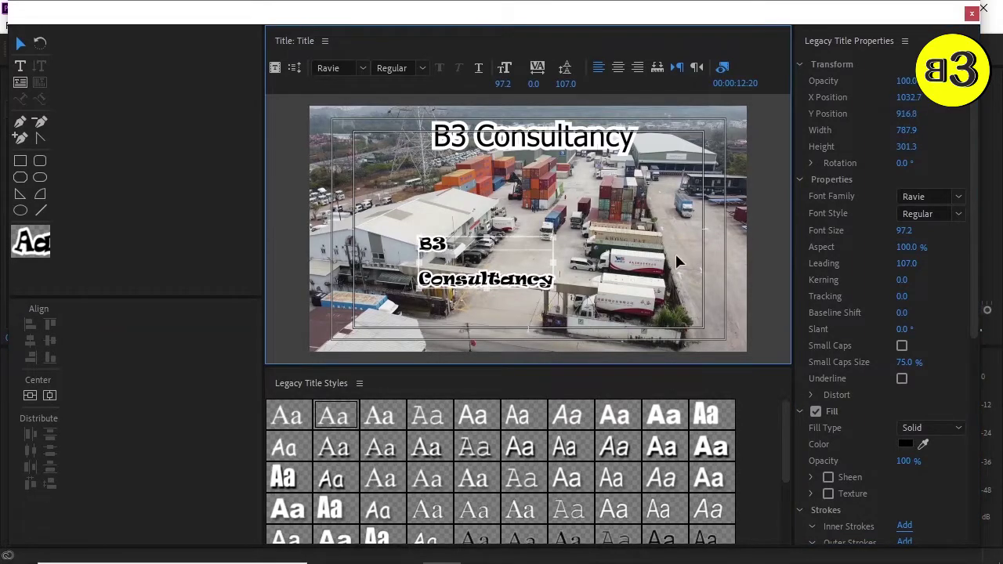
pyautogui.moveTo(902, 264)
pyautogui.mouseDown()
pyautogui.moveTo(932, 264)
pyautogui.moveTo(865, 263)
pyautogui.moveTo(894, 263)
pyautogui.mouseUp()
pyautogui.doubleClick(423, 276)
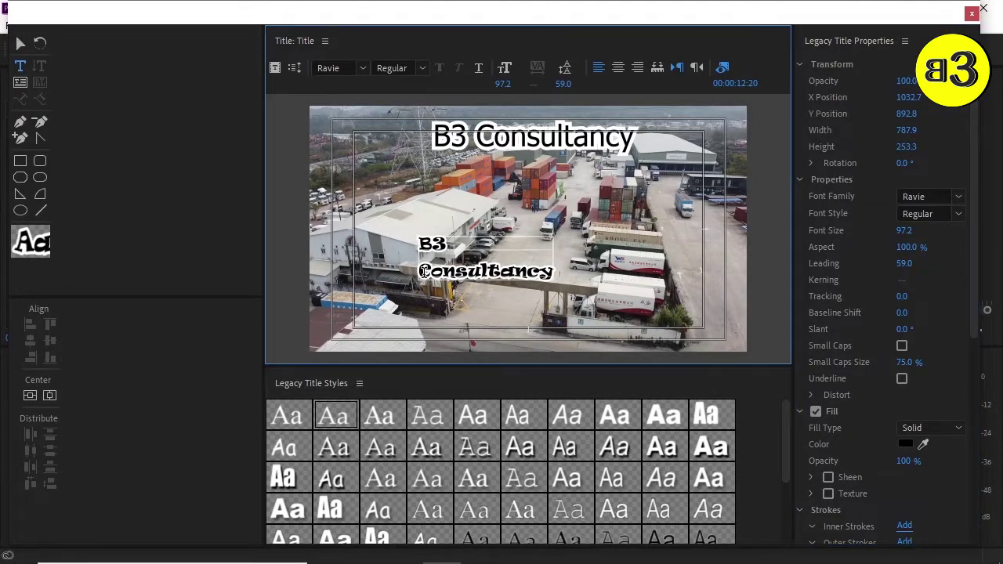
pyautogui.press('BackSpace')
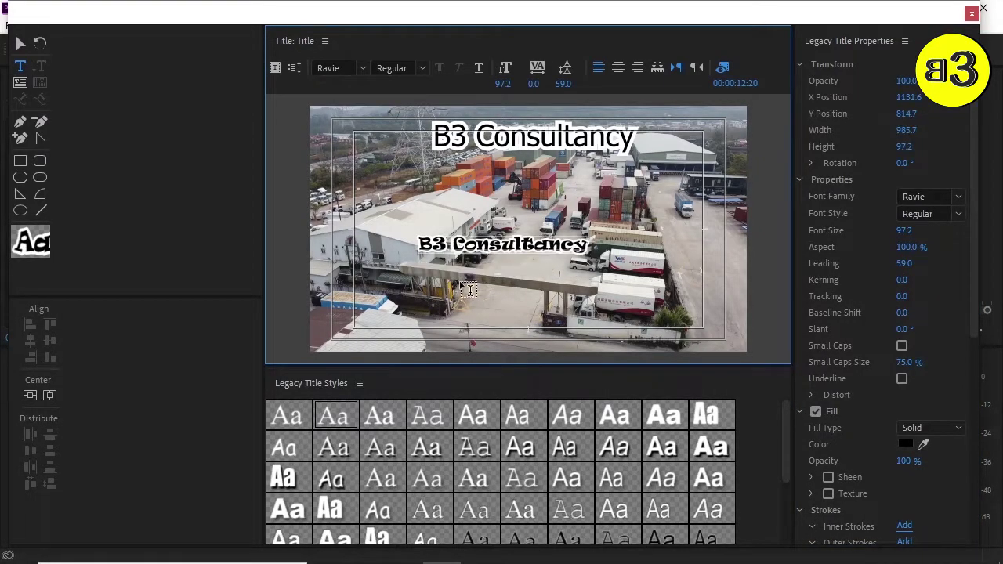
# Try kerning and tracking changes on the lower title, then reset the tracking to 0.
pyautogui.click(20, 44)
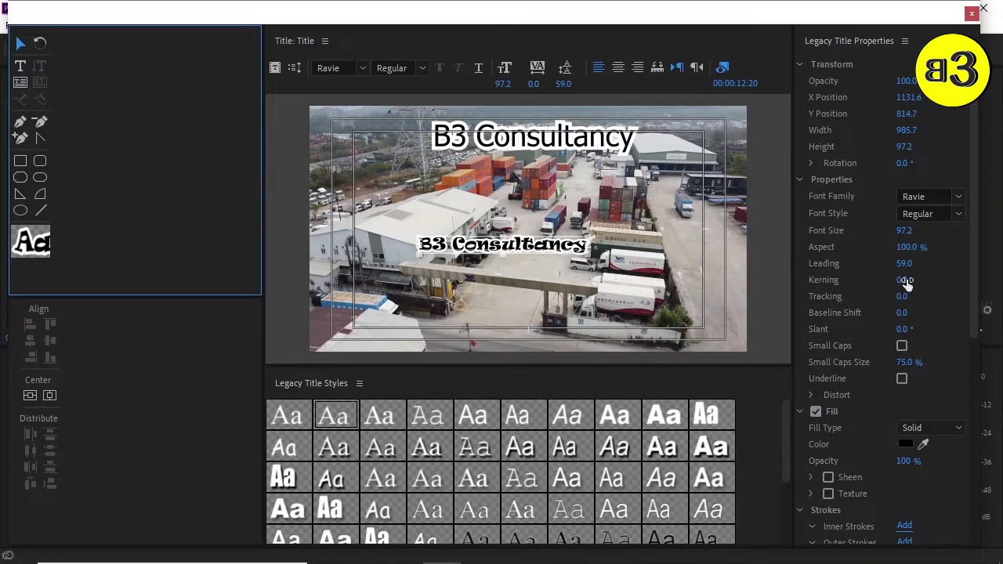
pyautogui.moveTo(905, 281); pyautogui.dragTo(965, 280)
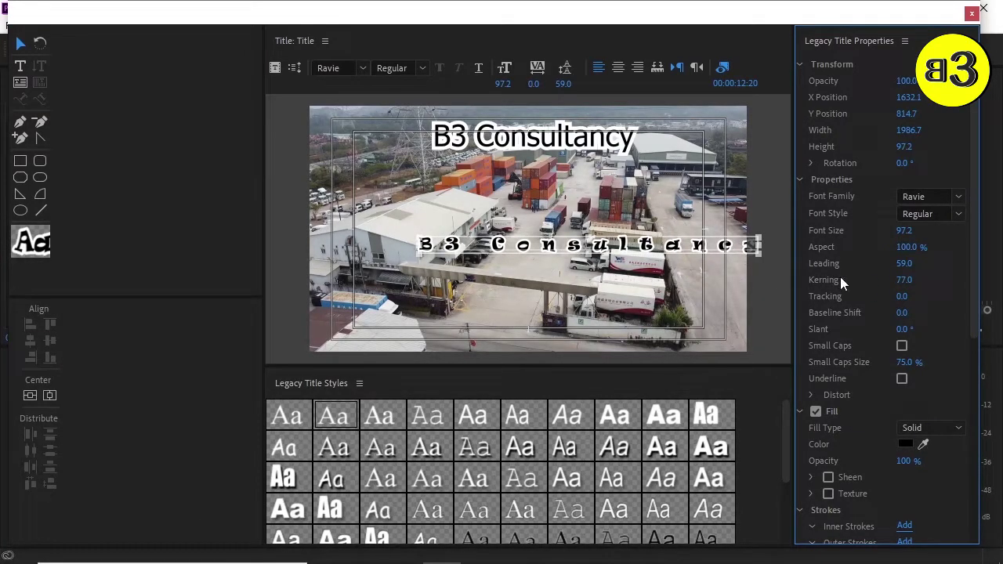
pyautogui.hotkey('ctrl', 'z')
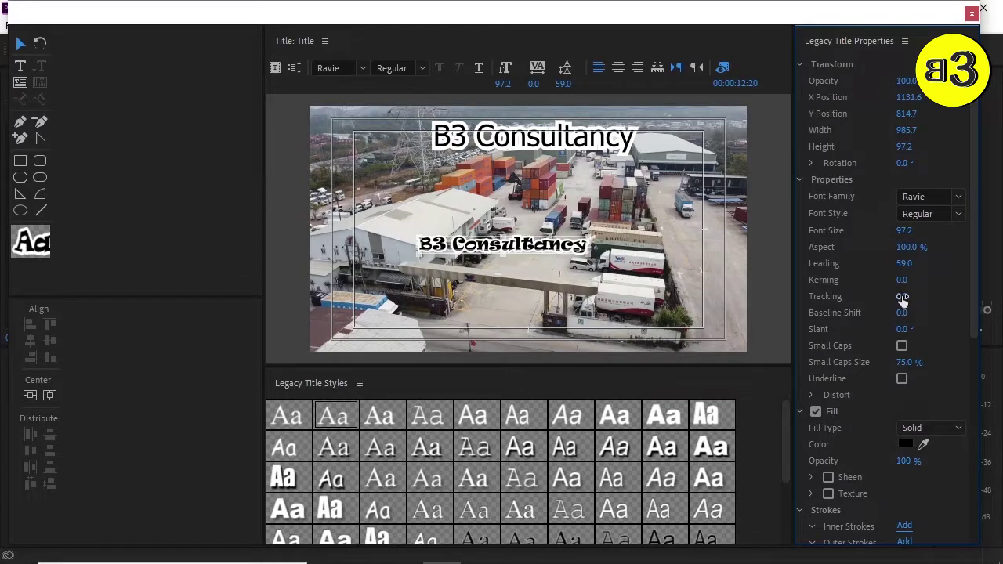
pyautogui.moveTo(903, 296); pyautogui.dragTo(912, 288)
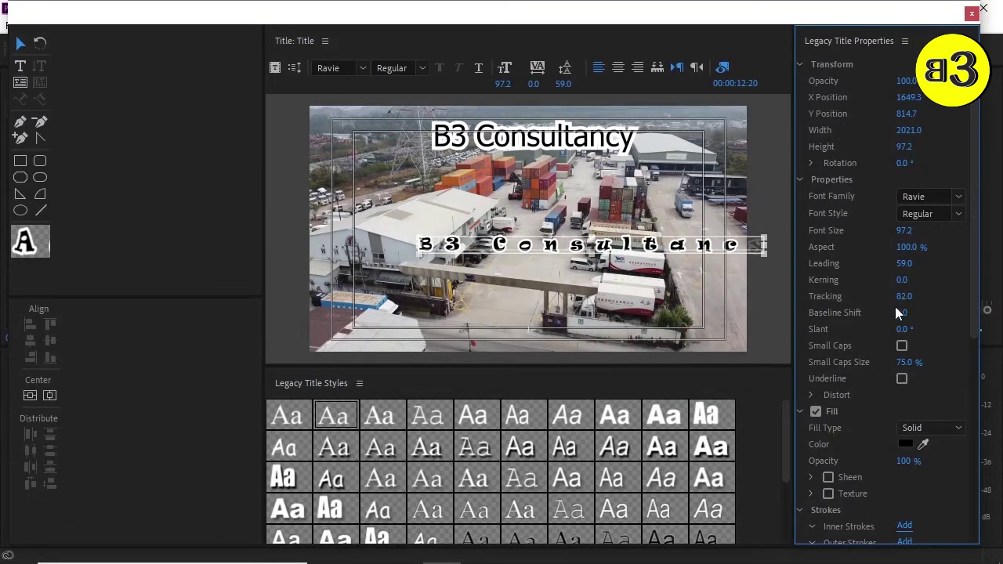
pyautogui.hotkey('ctrl', 'z')
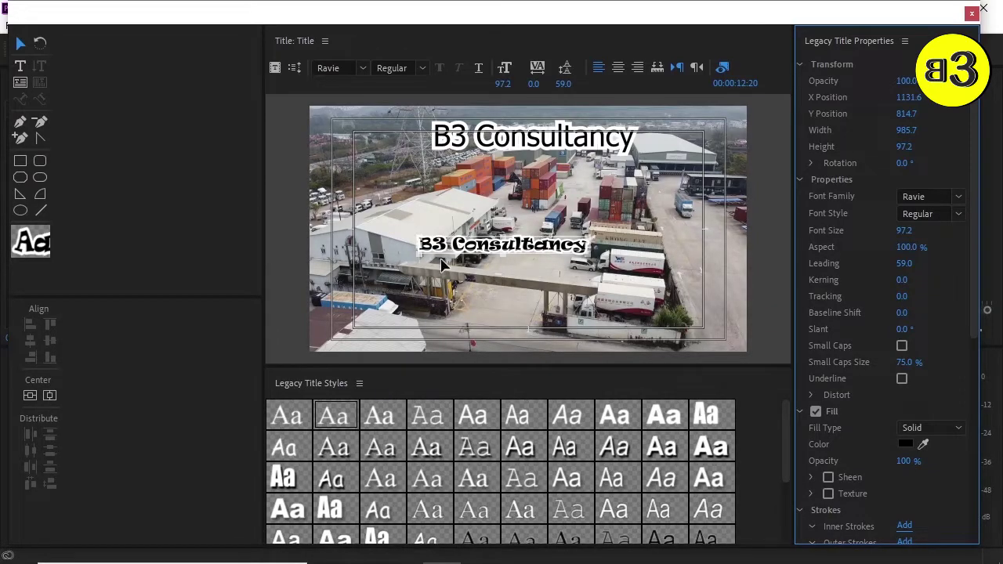
pyautogui.doubleClick(468, 247)
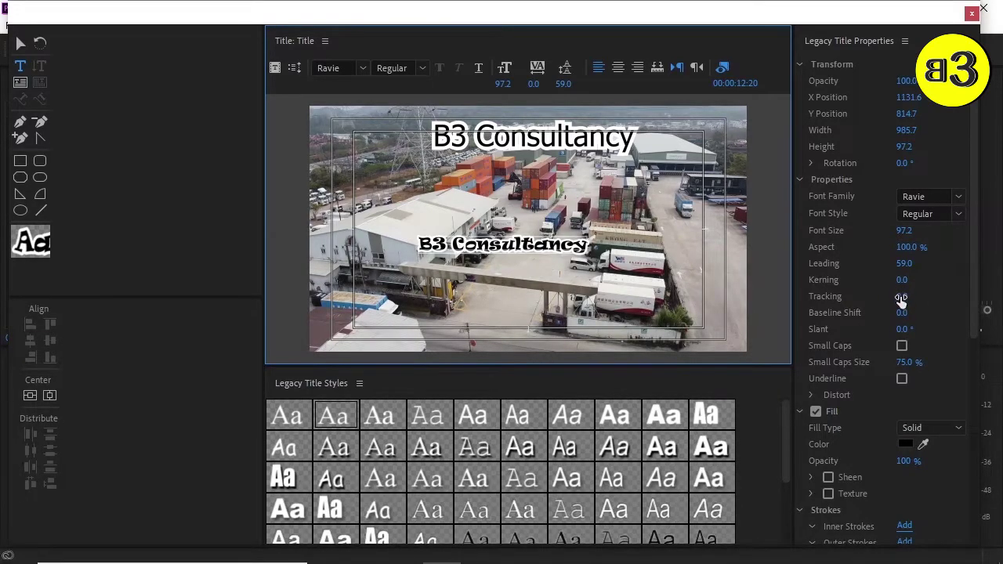
pyautogui.moveTo(900, 298); pyautogui.dragTo(921, 298)
pyautogui.moveTo(904, 296); pyautogui.dragTo(906, 298)
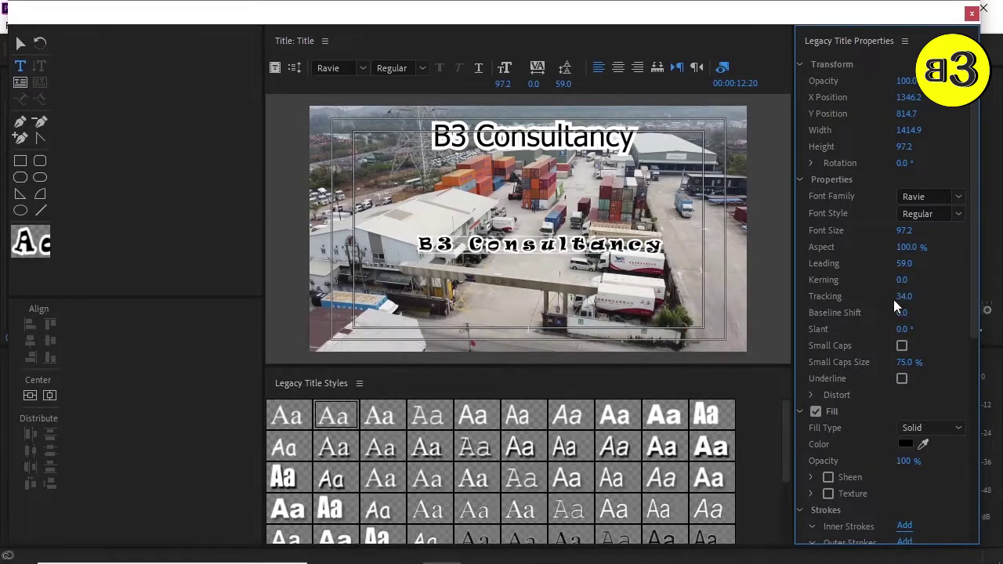
pyautogui.write('0')
pyautogui.press('Return')
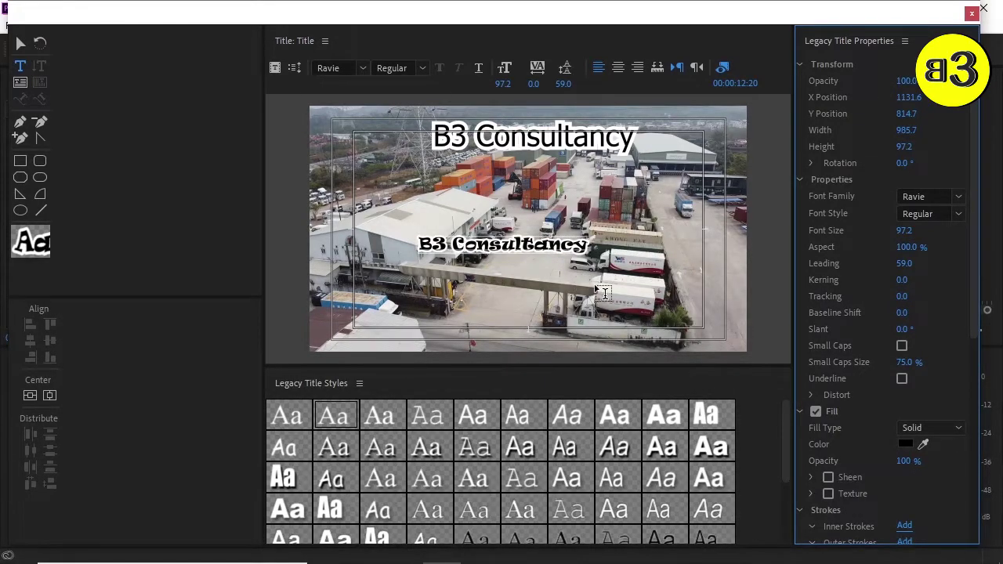
# Set kerning to 100 after 'B3 C' and undo a trial baseline shift.
pyautogui.click(475, 246)
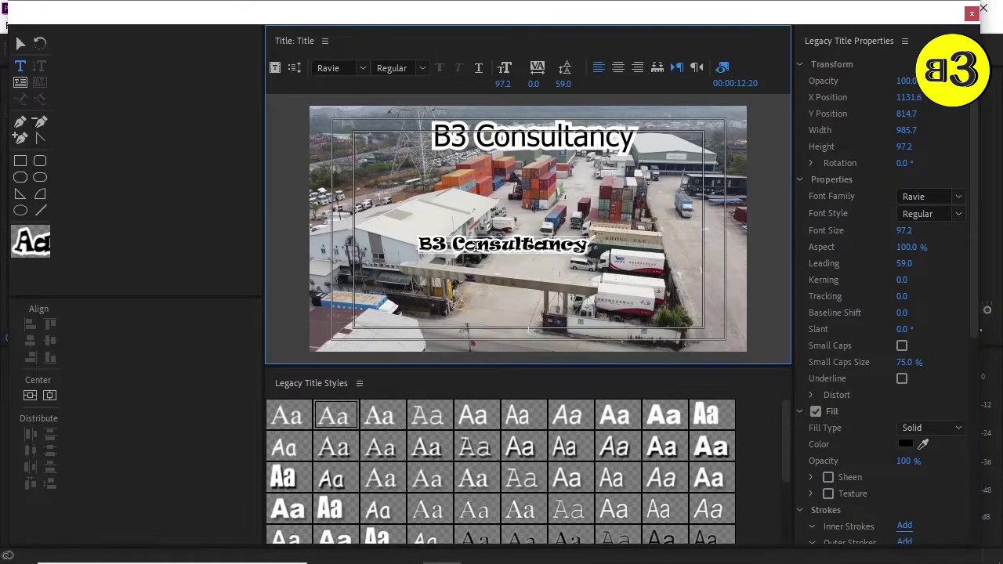
pyautogui.click(902, 282)
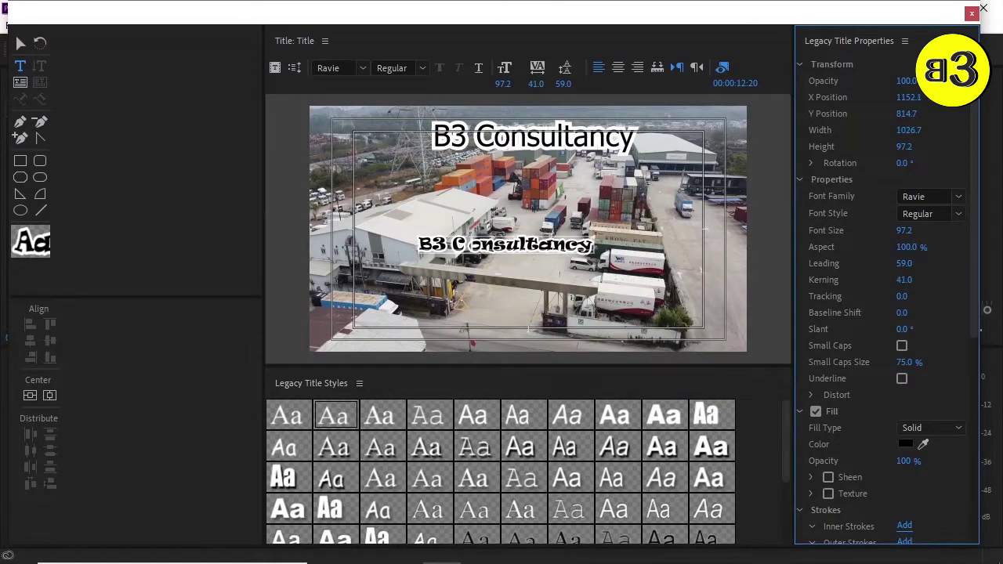
pyautogui.moveTo(902, 280); pyautogui.dragTo(941, 279)
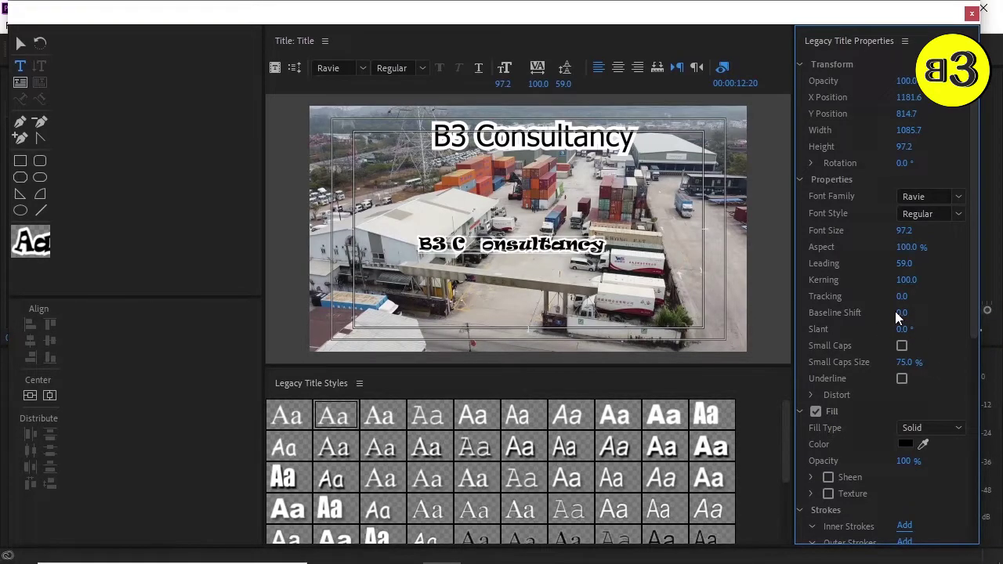
pyautogui.moveTo(907, 312)
pyautogui.mouseDown()
pyautogui.moveTo(985, 312)
pyautogui.moveTo(889, 311)
pyautogui.moveTo(932, 312)
pyautogui.moveTo(905, 311)
pyautogui.mouseUp()
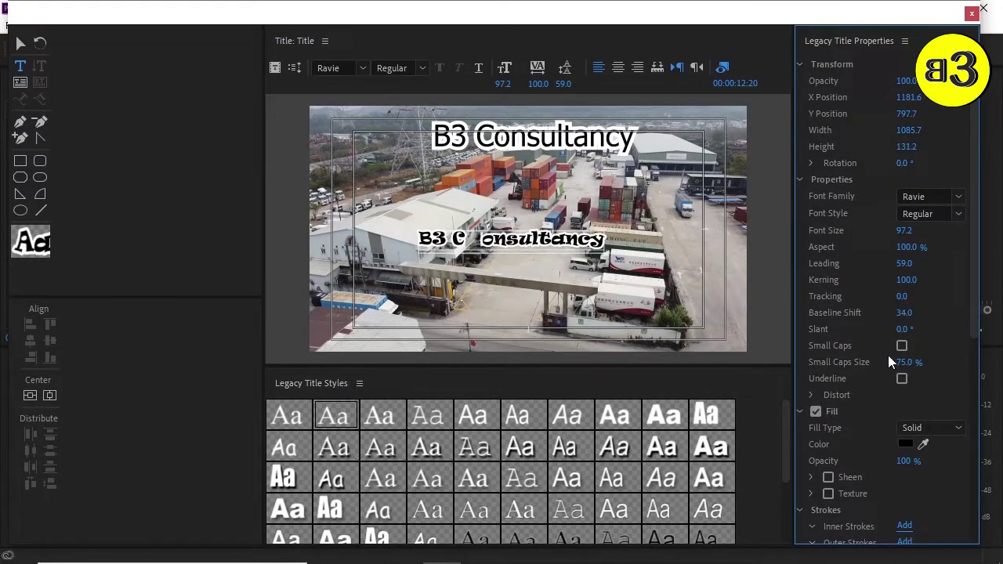
pyautogui.hotkey('ctrl', 'z')
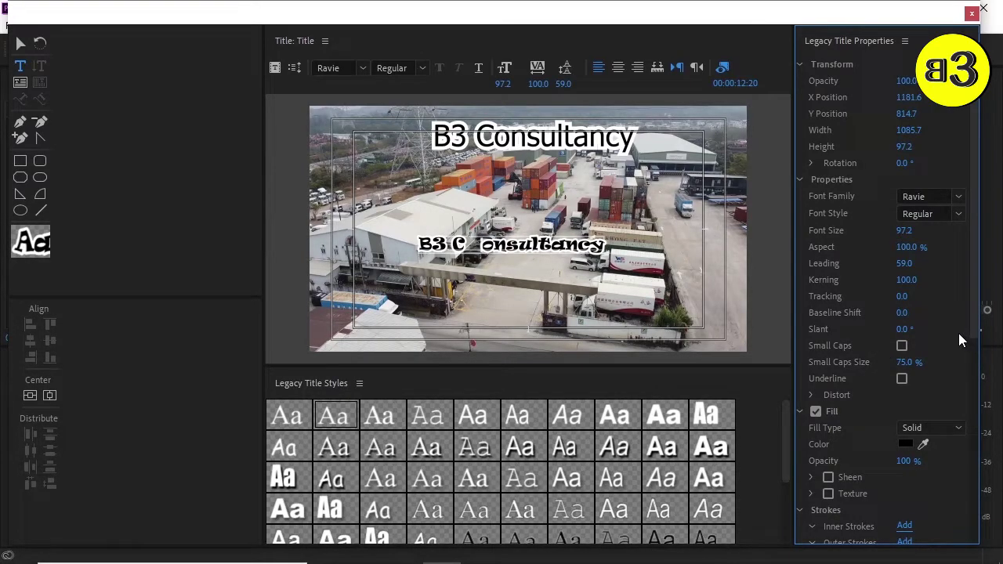
pyautogui.scroll(-2, 961, 341)
pyautogui.scroll(-1, 959, 333)
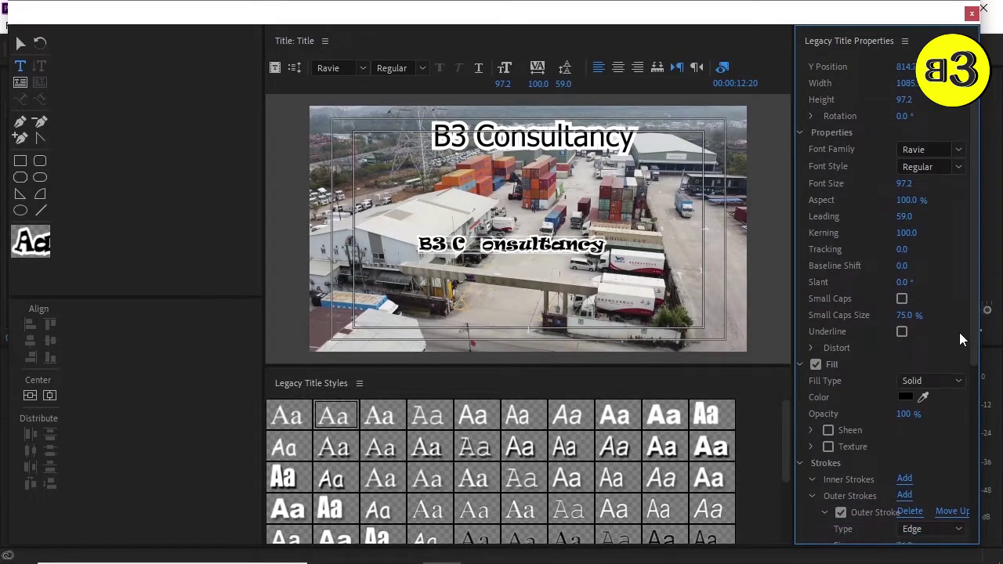
pyautogui.scroll(-2, 959, 333)
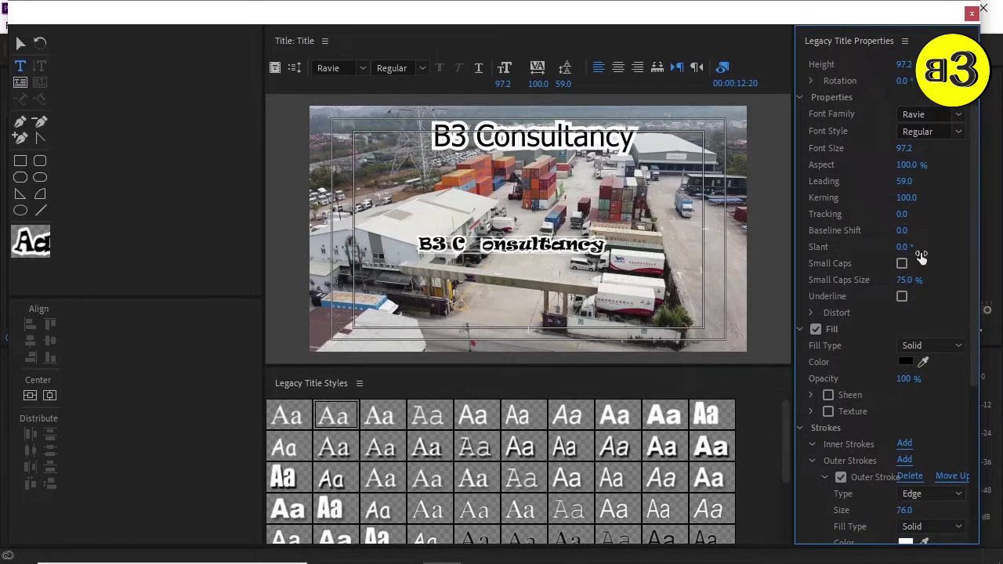
pyautogui.scroll(-2, 971, 266)
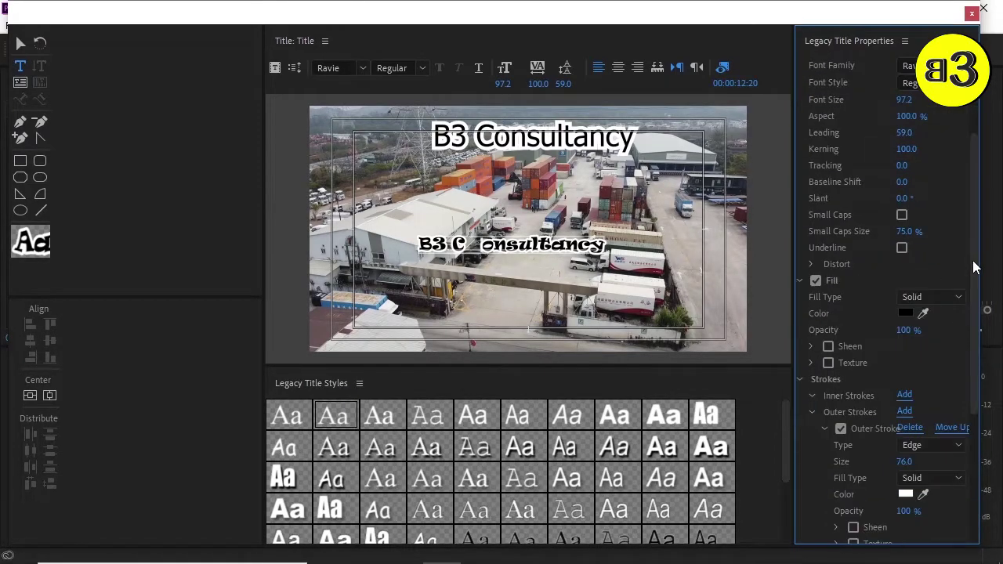
pyautogui.scroll(1, 958, 258)
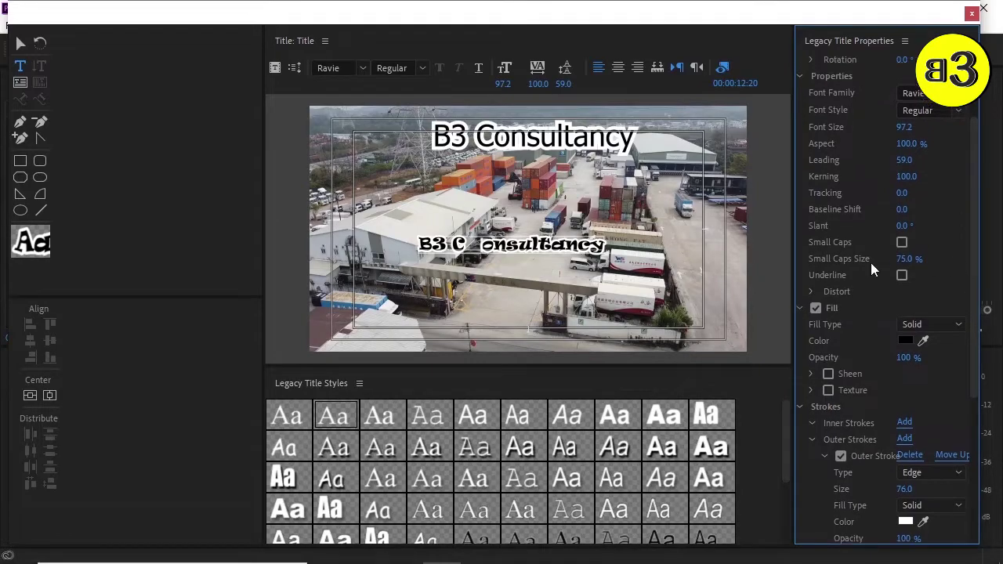
pyautogui.click(901, 243)
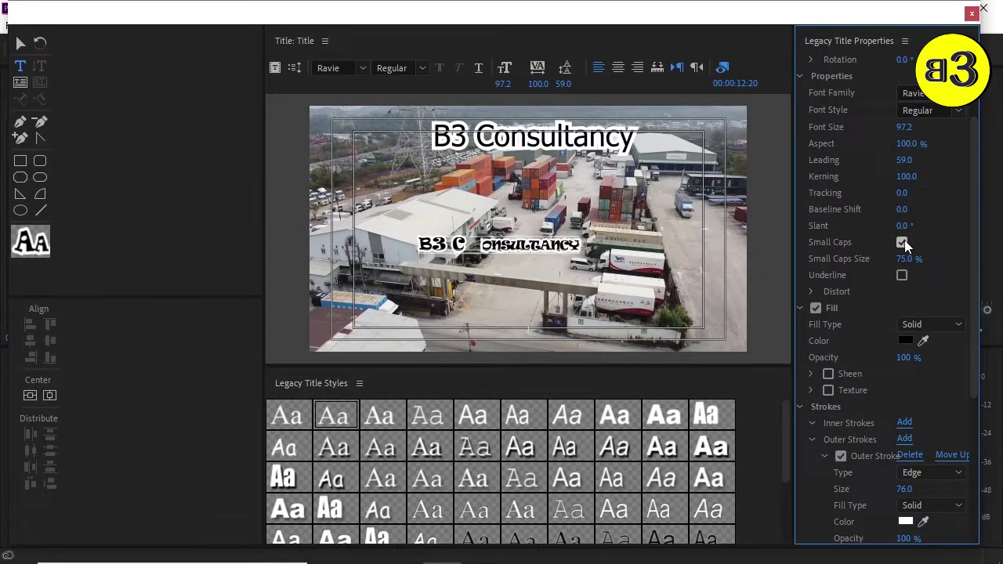
pyautogui.click(902, 243)
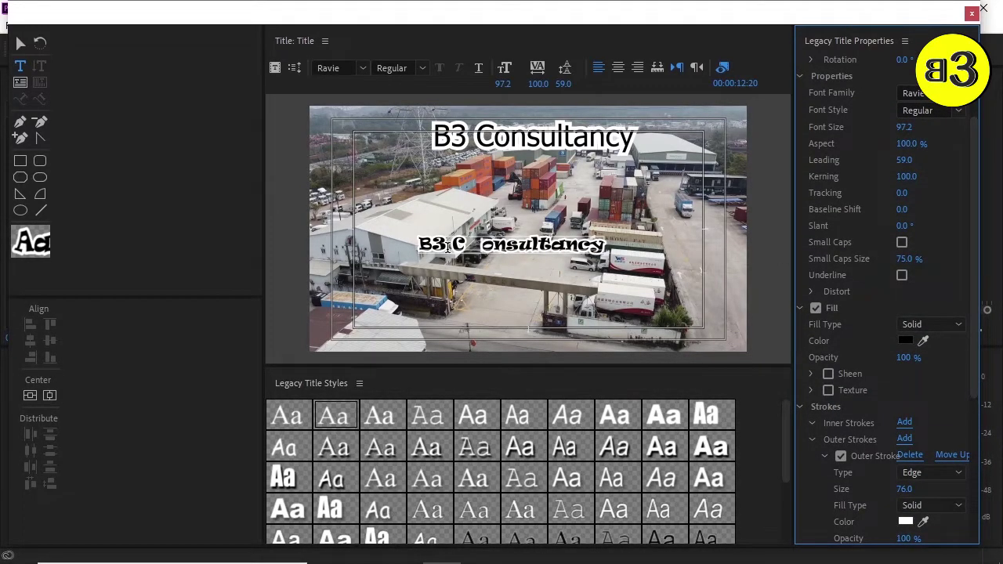
pyautogui.click(482, 248)
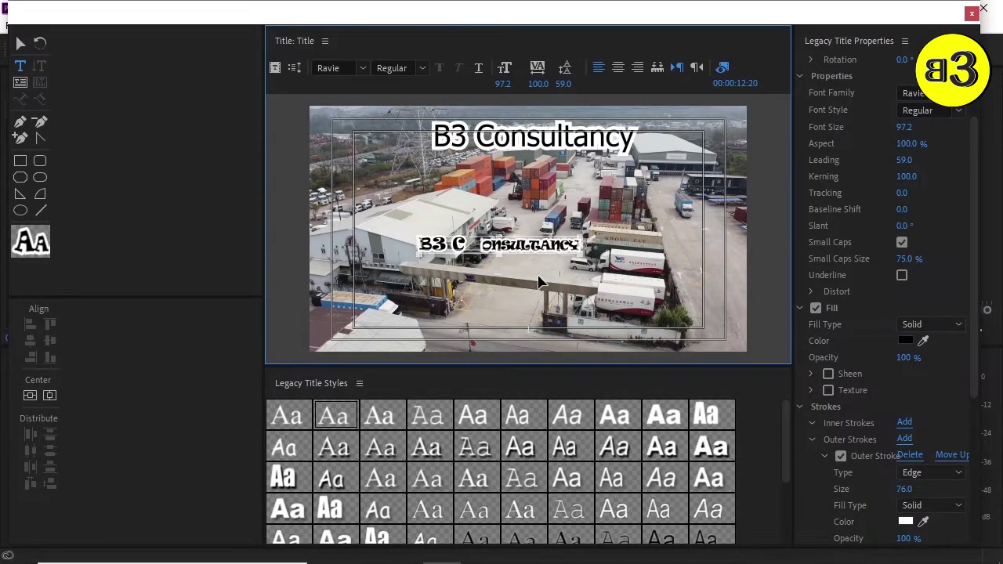
pyautogui.hotkey('ctrl', 'z')
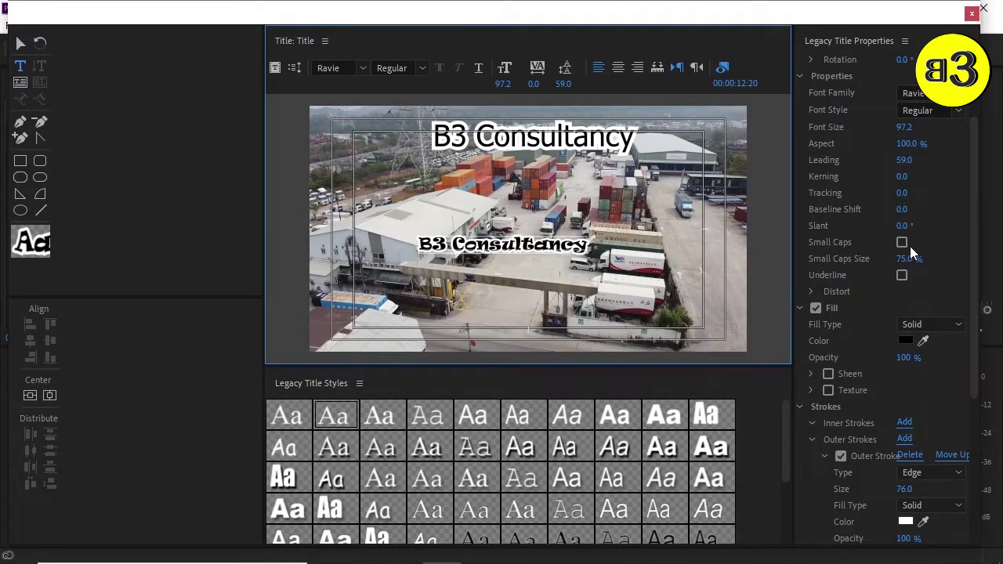
pyautogui.click(902, 243)
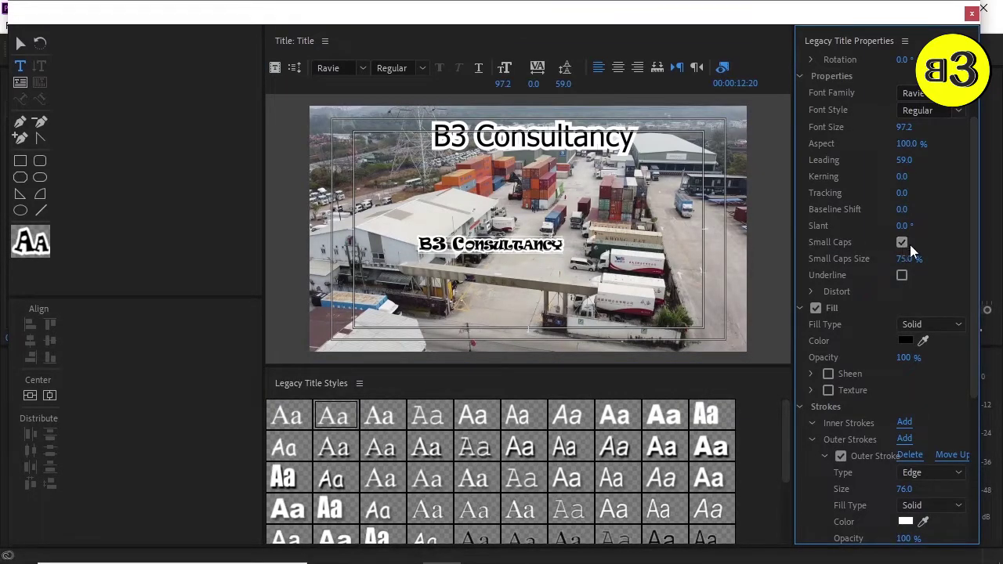
pyautogui.moveTo(907, 261); pyautogui.dragTo(877, 261)
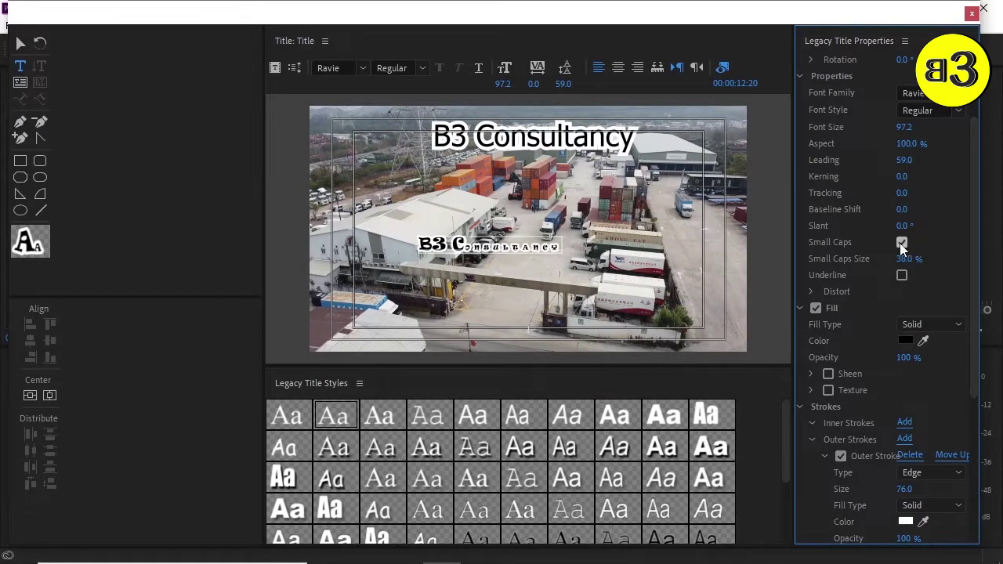
pyautogui.moveTo(904, 258); pyautogui.dragTo(947, 258)
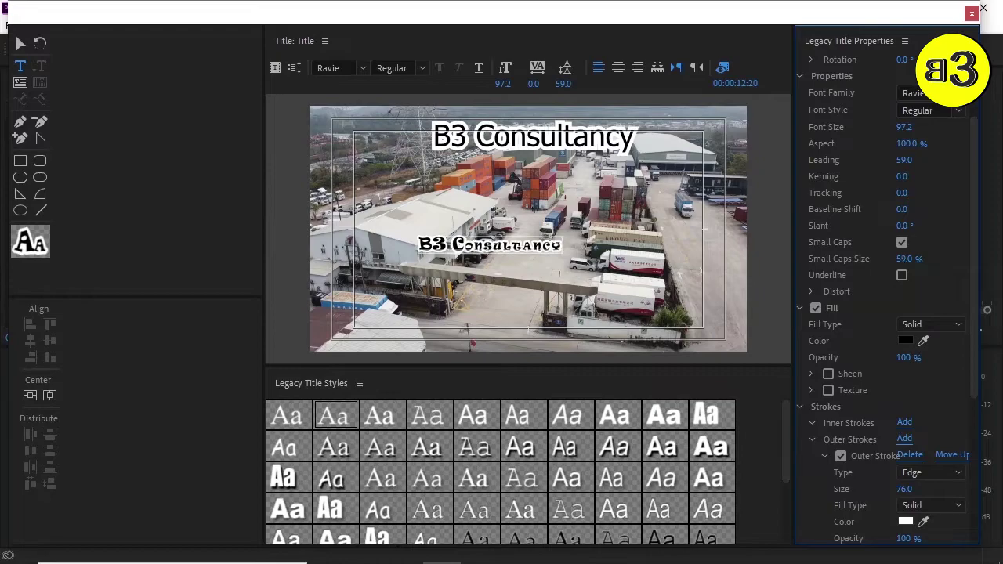
pyautogui.click(902, 241)
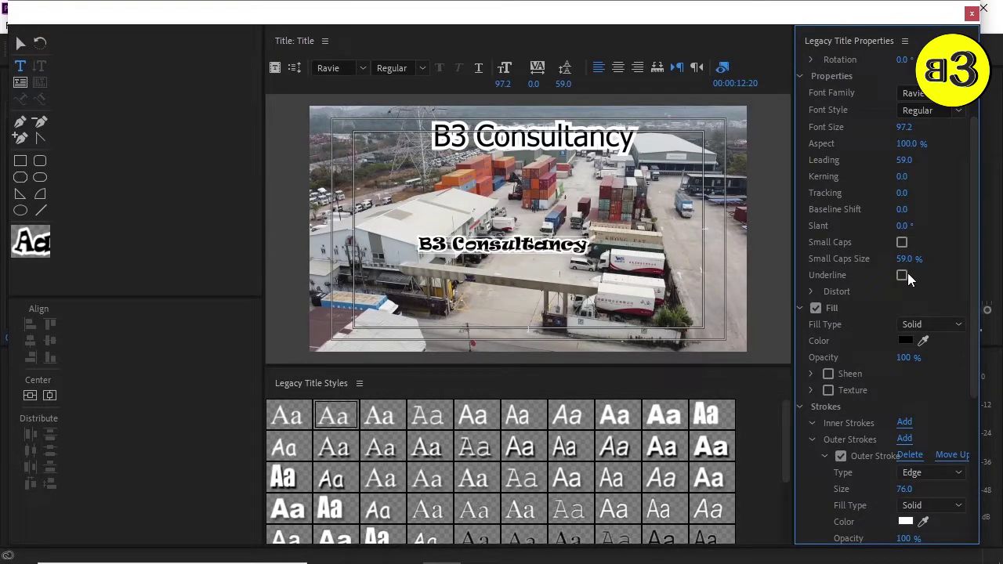
pyautogui.click(902, 276)
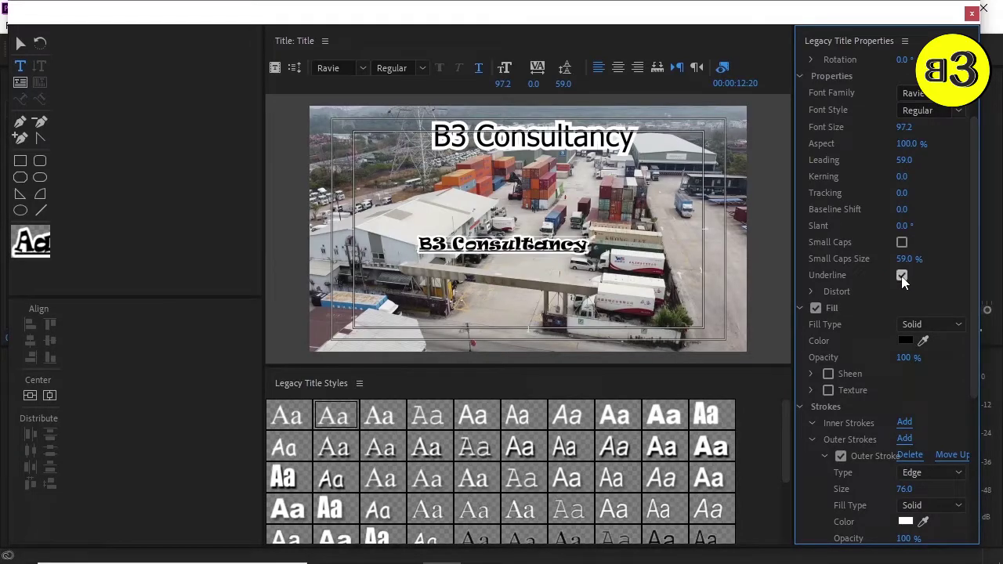
pyautogui.click(902, 276)
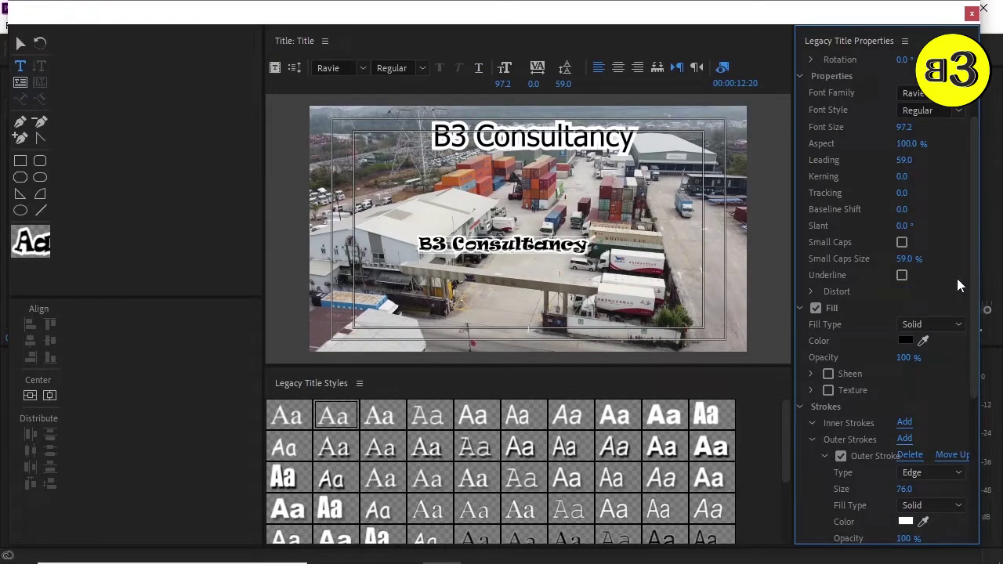
pyautogui.scroll(-1, 956, 278)
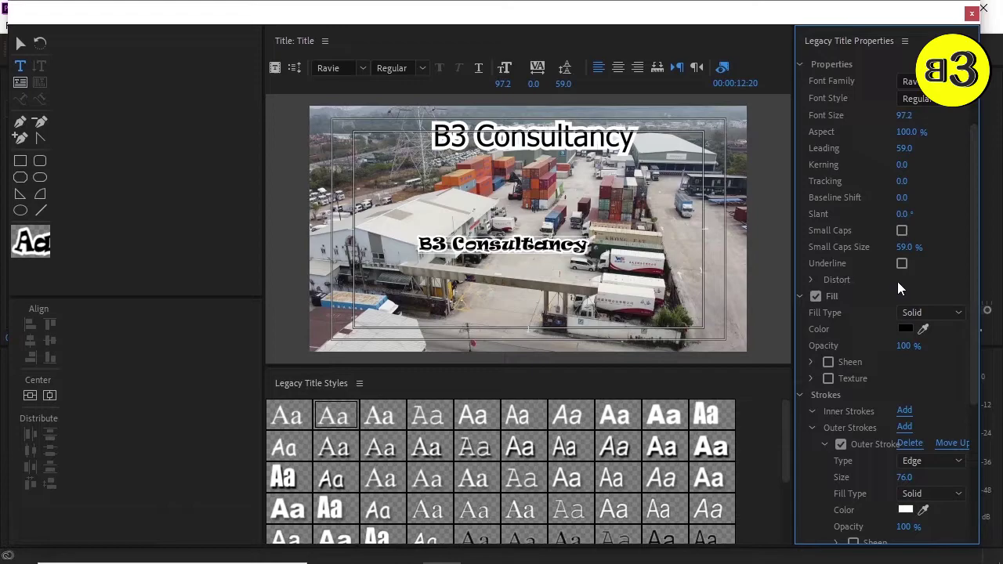
pyautogui.scroll(-1, 897, 281)
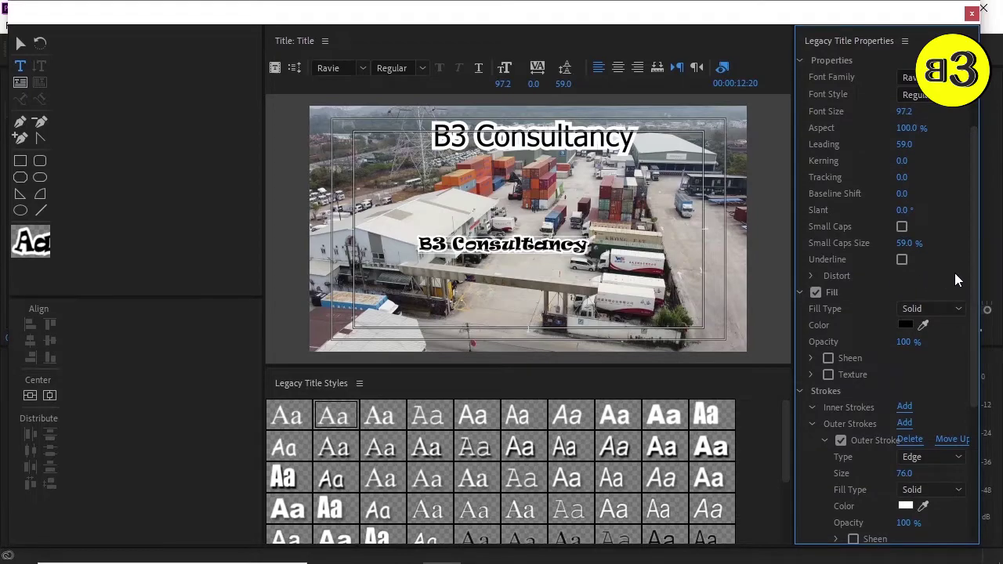
# Leave the black fill unchanged and scroll Legacy Title Styles down to the coloured presets.
pyautogui.click(907, 325)
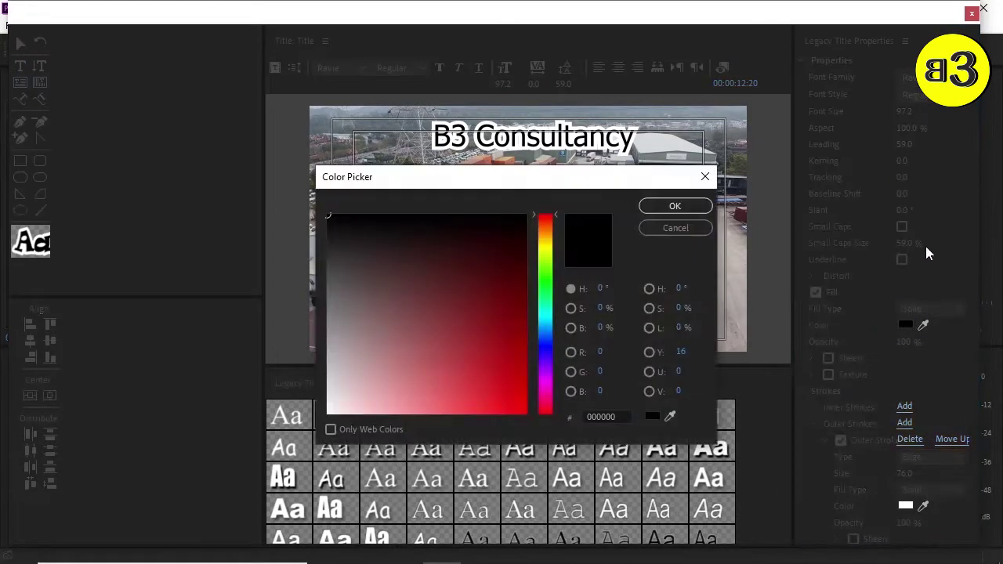
pyautogui.click(678, 229)
pyautogui.moveTo(912, 335)
pyautogui.mouseDown()
pyautogui.moveTo(834, 335)
pyautogui.moveTo(912, 336)
pyautogui.mouseUp()
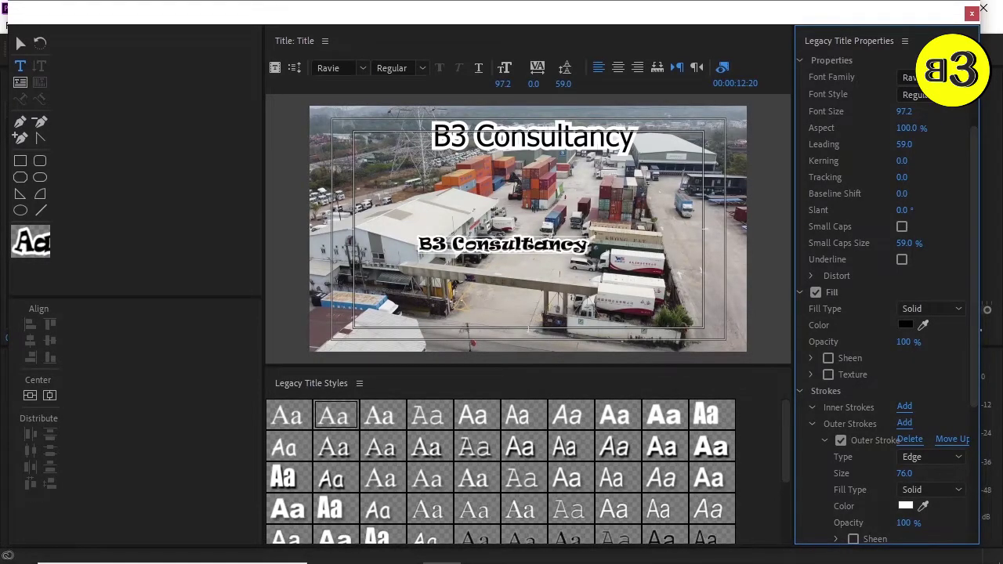
pyautogui.scroll(-3, 948, 342)
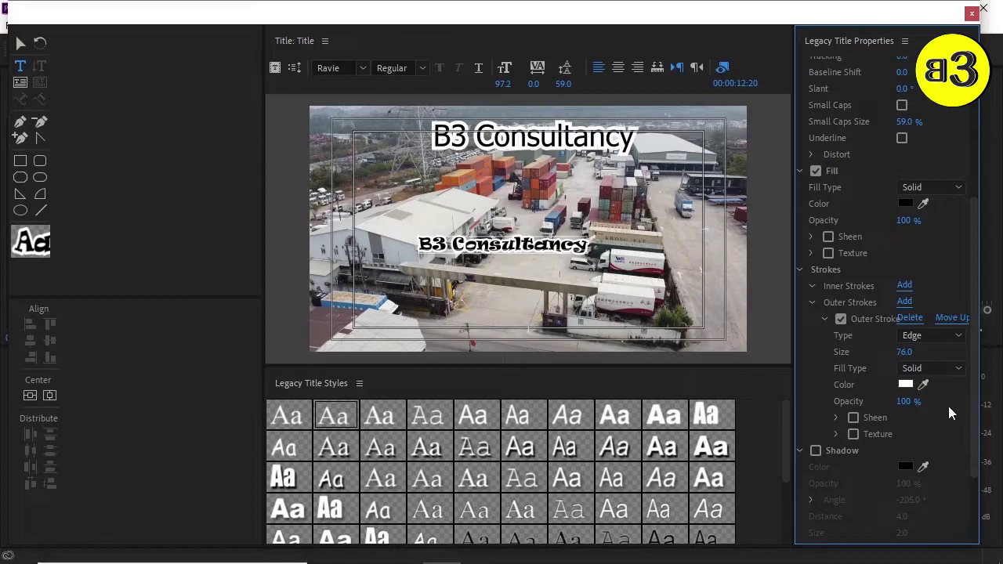
pyautogui.scroll(-2, 954, 421)
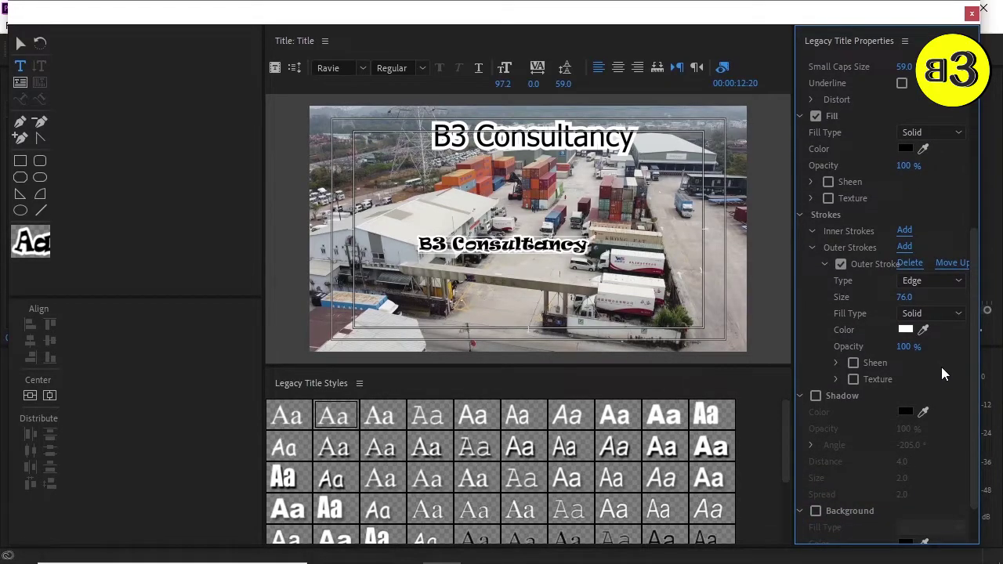
pyautogui.scroll(-2, 945, 369)
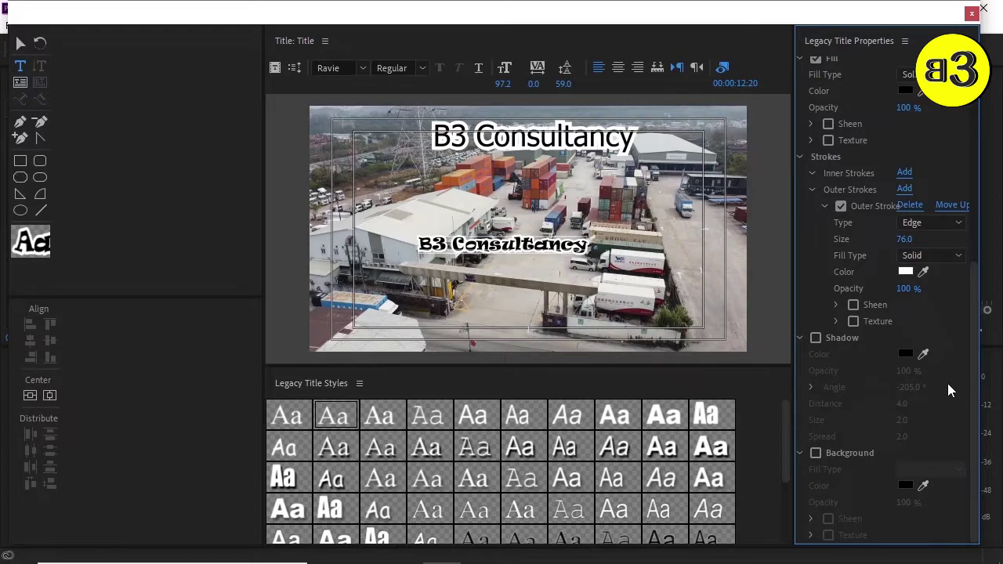
pyautogui.scroll(2, 953, 390)
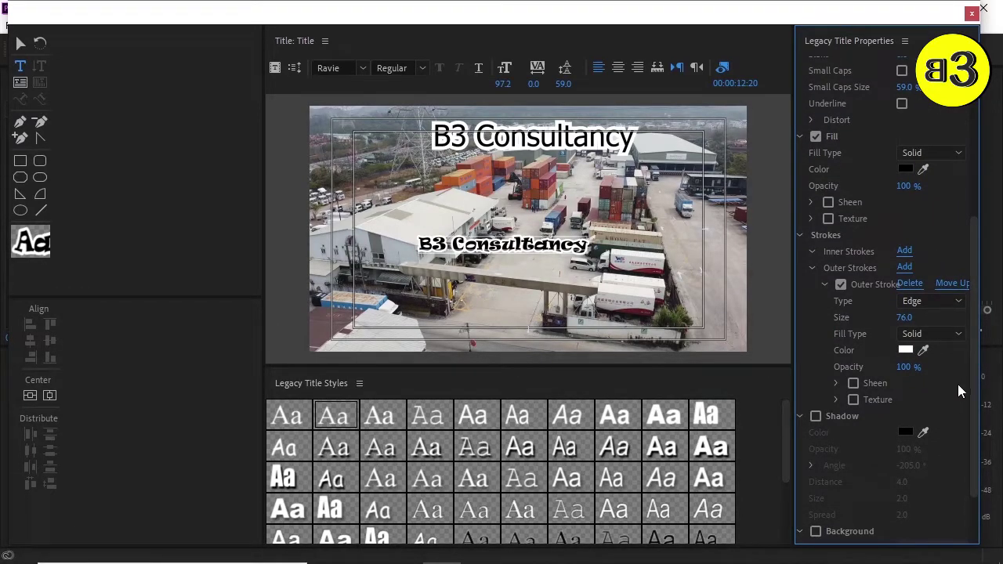
pyautogui.scroll(2, 957, 384)
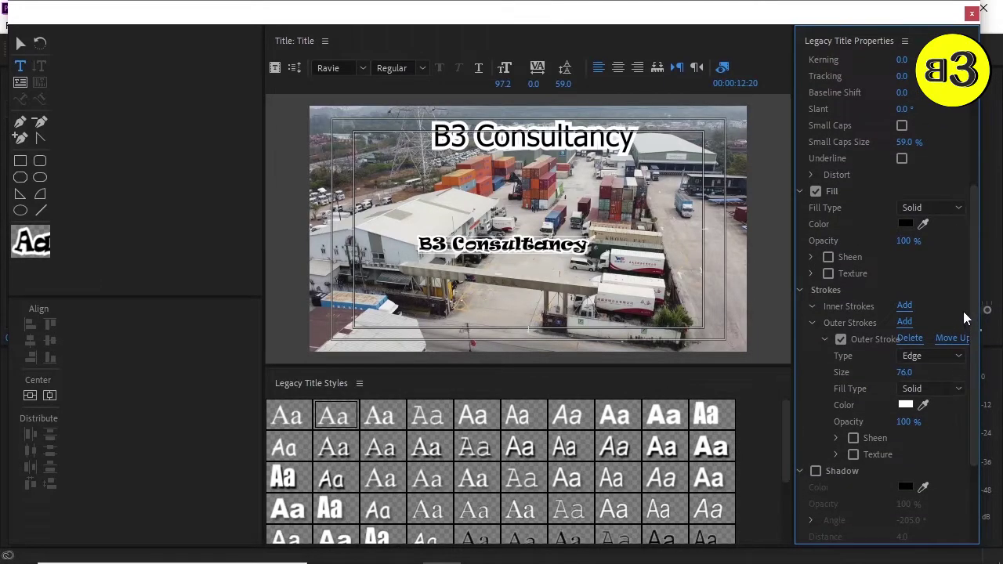
pyautogui.scroll(2, 963, 311)
pyautogui.scroll(2, 962, 311)
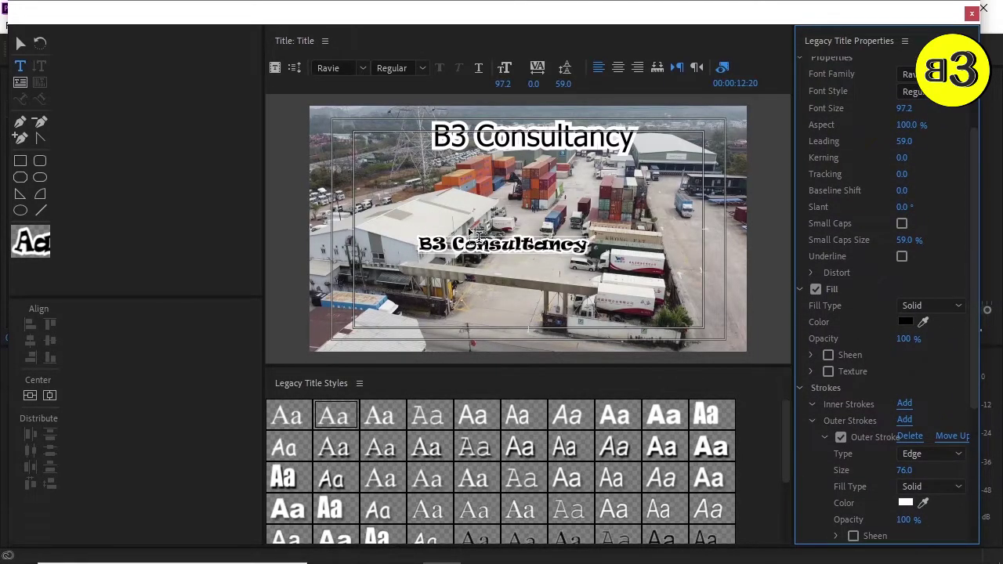
pyautogui.scroll(-3, 545, 470)
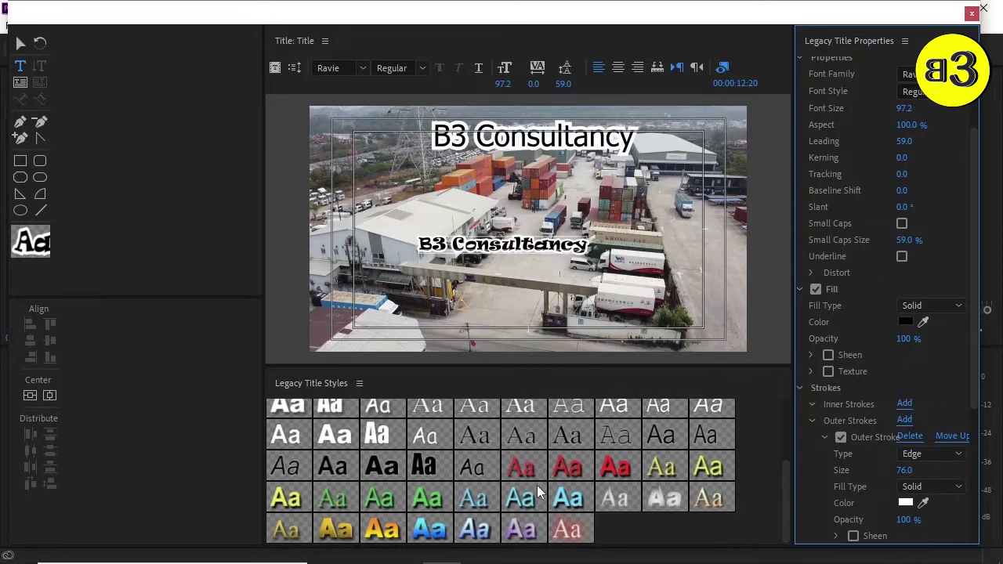
# Apply the gold gradient style to the lower title, then set Fill Type to Radial Gradient.
pyautogui.click(385, 531)
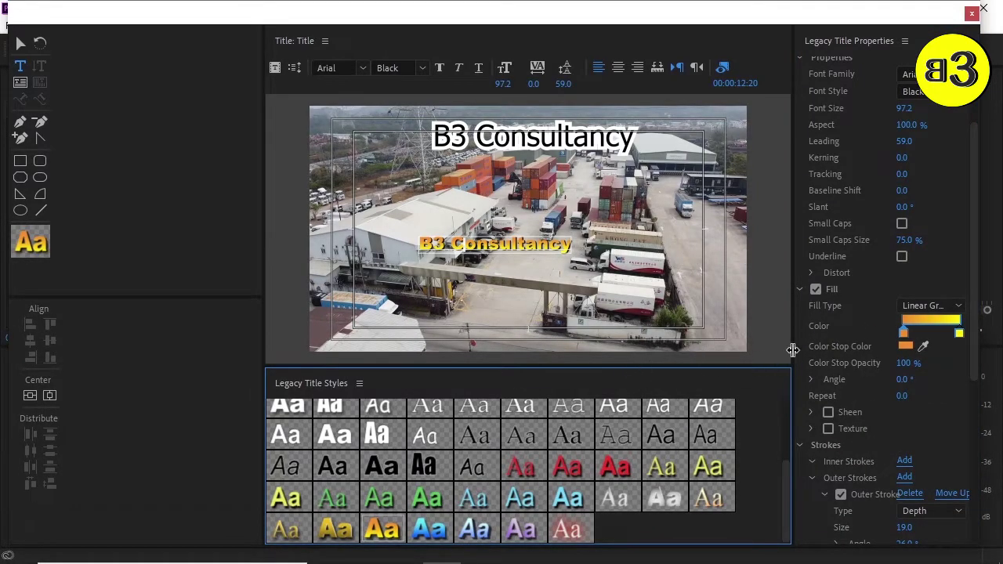
pyautogui.click(957, 305)
pyautogui.click(957, 304)
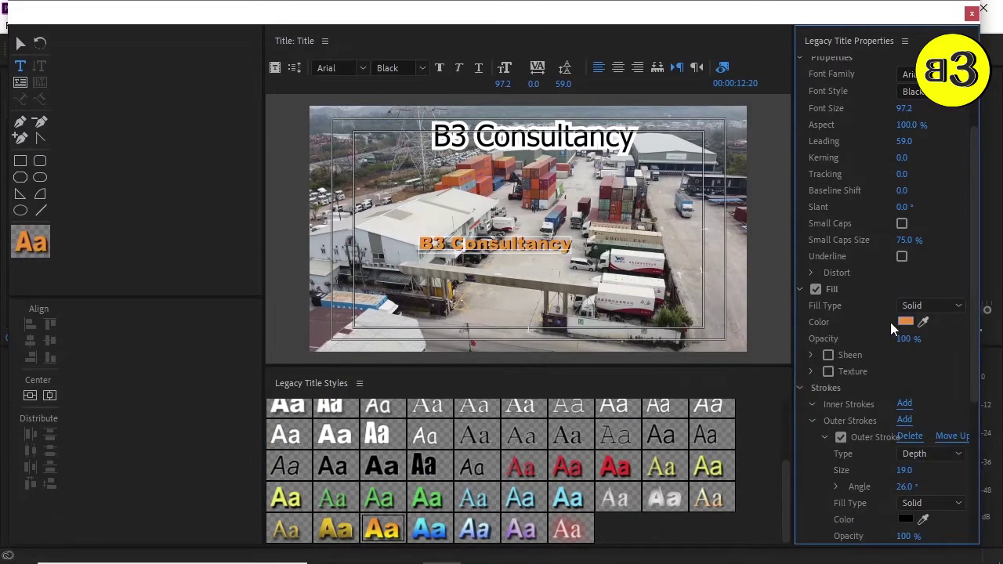
pyautogui.click(947, 306)
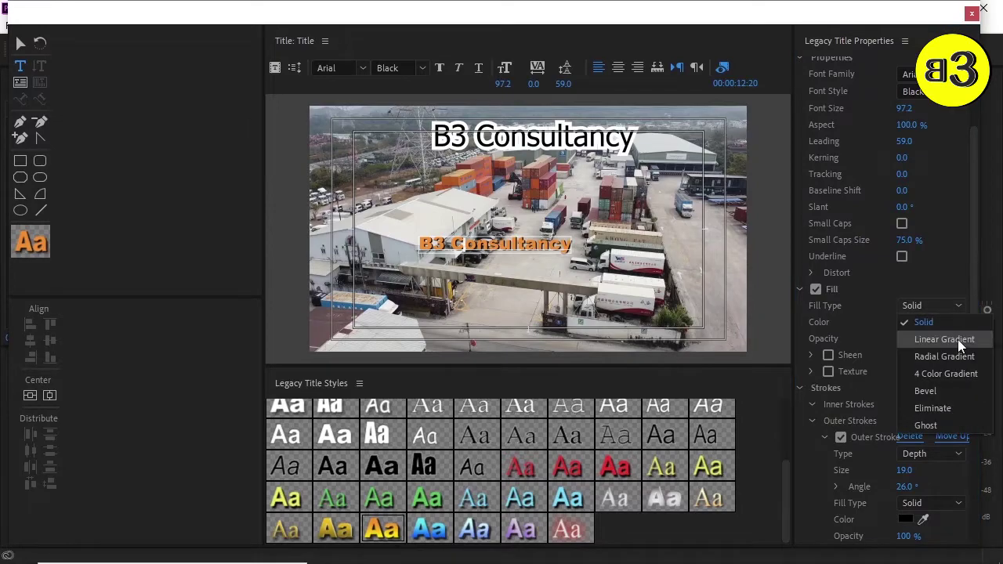
pyautogui.click(958, 356)
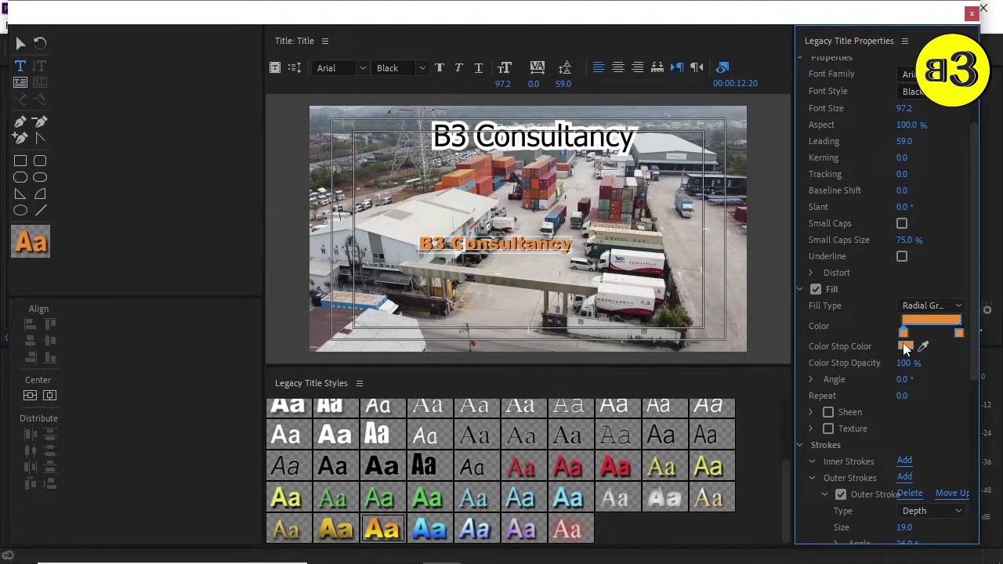
# Move the right gradient stop to the end and make it bright yellow.
pyautogui.moveTo(950, 332); pyautogui.dragTo(959, 332)
pyautogui.doubleClick(959, 332)
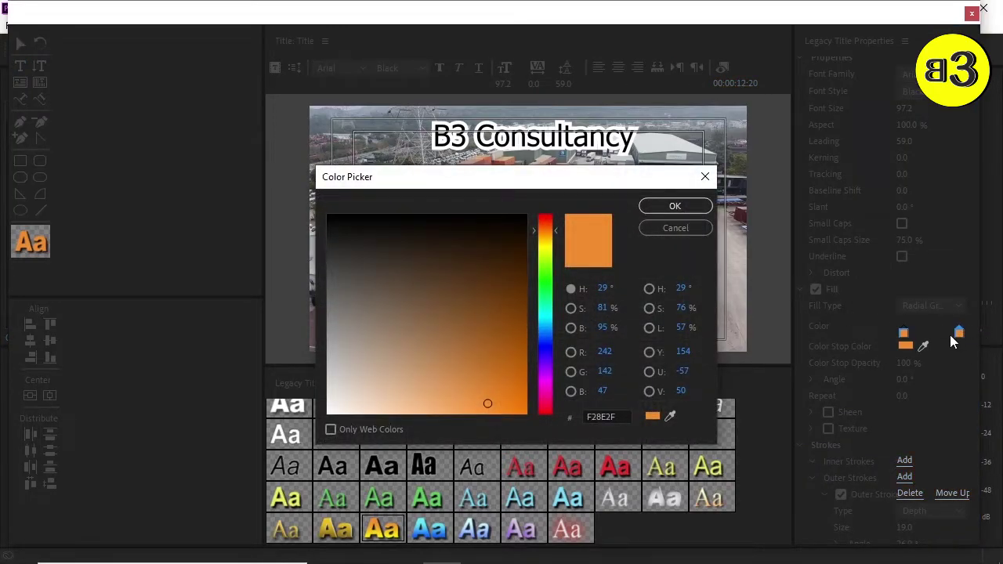
pyautogui.click(548, 254)
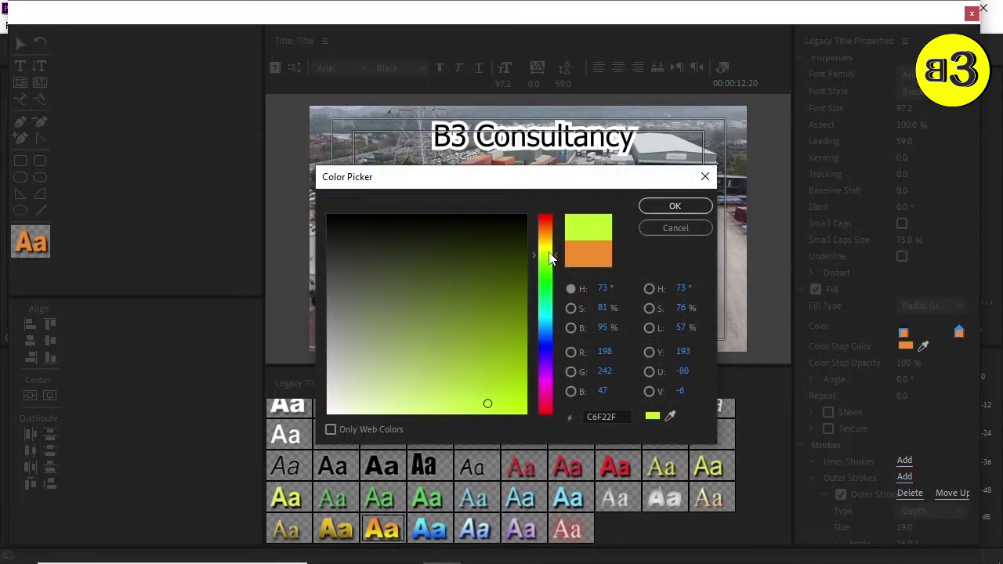
pyautogui.moveTo(493, 403); pyautogui.dragTo(525, 413)
pyautogui.click(672, 206)
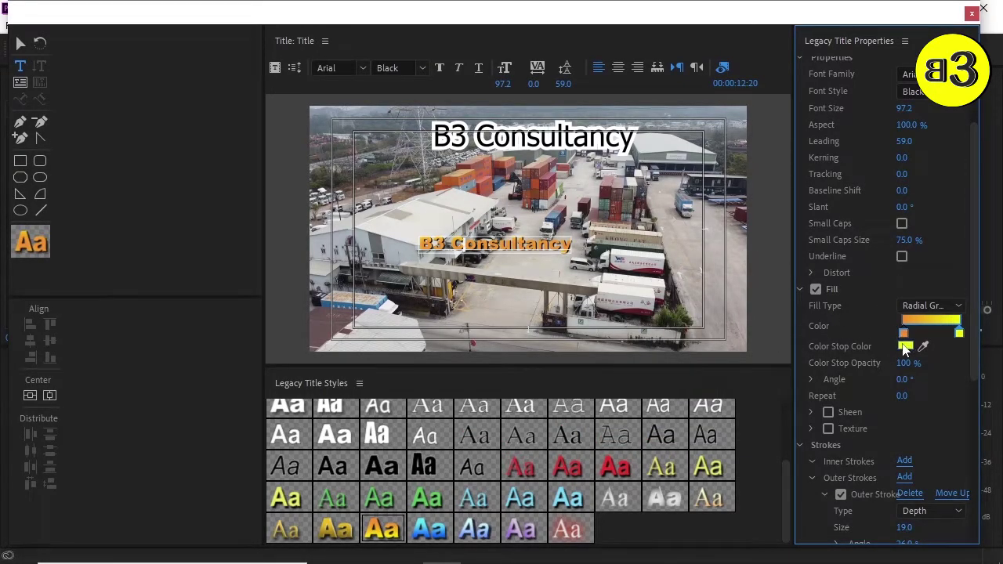
# Reselect the lower title and confirm the orange colour of the left gradient stop.
pyautogui.moveTo(904, 333); pyautogui.dragTo(909, 332)
pyautogui.click(20, 43)
pyautogui.click(376, 243)
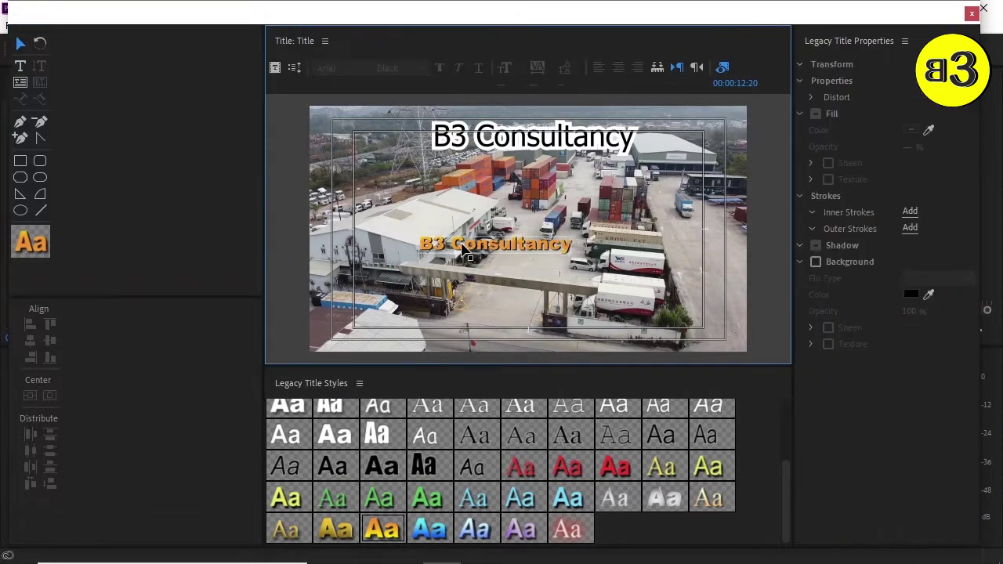
pyautogui.scroll(-1, 941, 470)
pyautogui.scroll(-1, 943, 463)
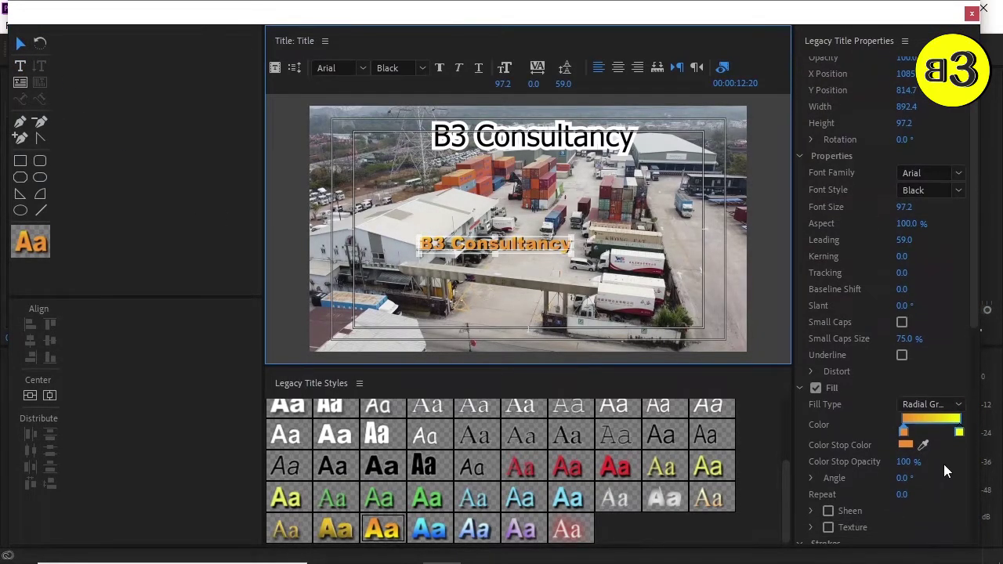
pyautogui.click(905, 441)
pyautogui.click(484, 394)
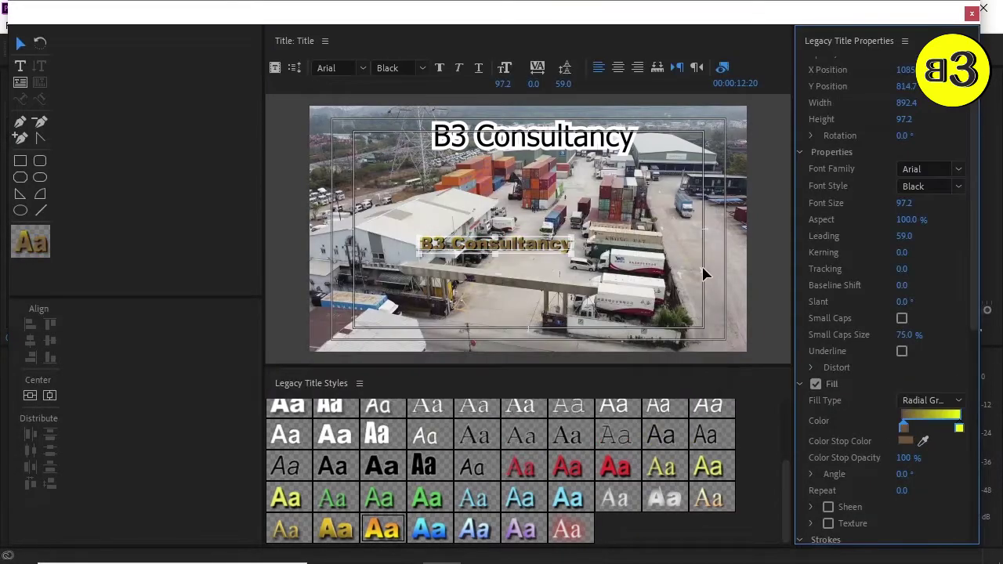
pyautogui.press('Return')
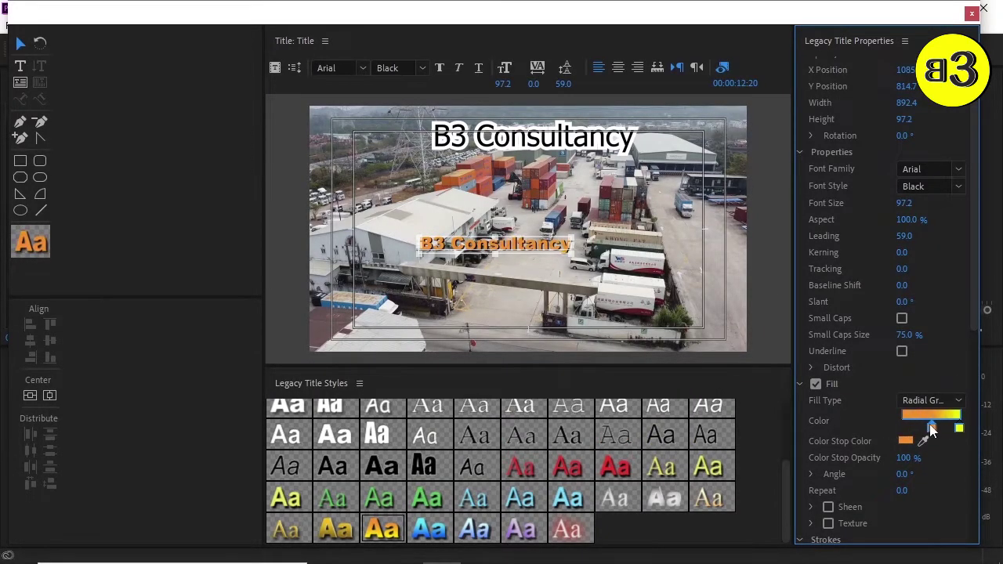
# Move the orange stop to the gradient's left end and confirm the yellow right stop.
pyautogui.moveTo(930, 428); pyautogui.dragTo(903, 428)
pyautogui.click(959, 428)
pyautogui.click(905, 440)
pyautogui.click(694, 210)
pyautogui.scroll(-1, 934, 358)
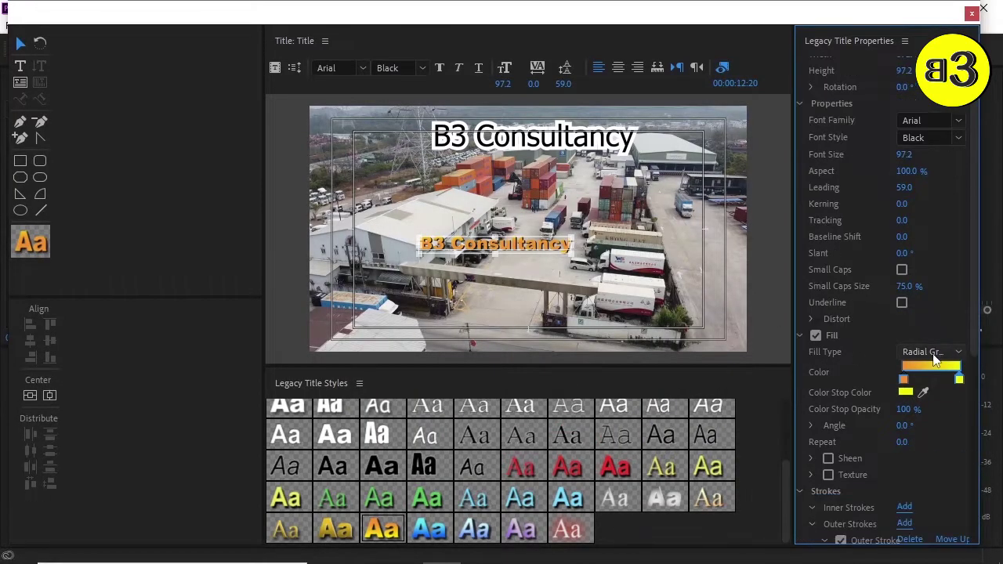
# Try a 4 Color Gradient fill, then return the Fill Type to Radial Gradient.
pyautogui.click(934, 358)
pyautogui.click(952, 417)
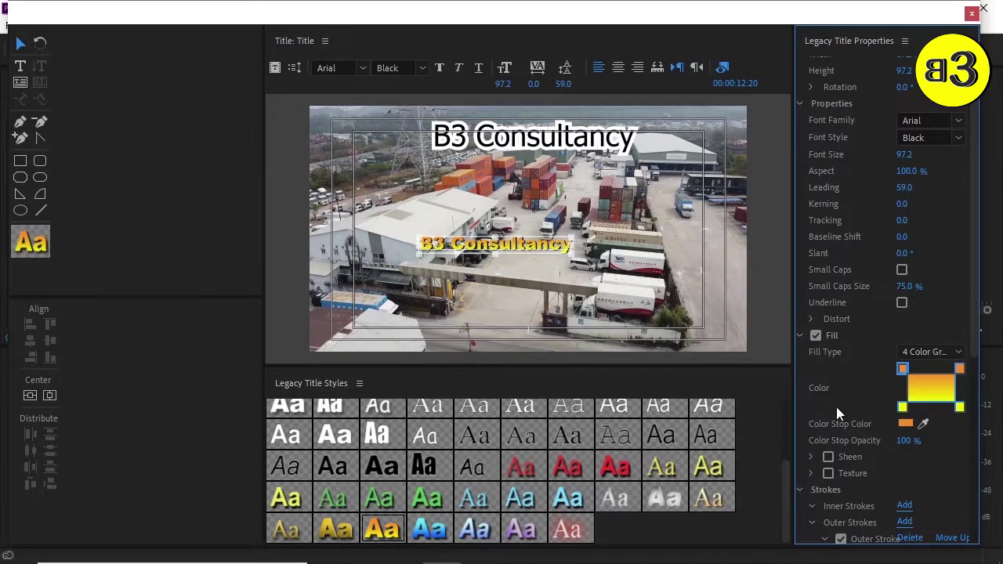
pyautogui.click(901, 407)
pyautogui.click(905, 424)
pyautogui.click(675, 205)
pyautogui.doubleClick(902, 406)
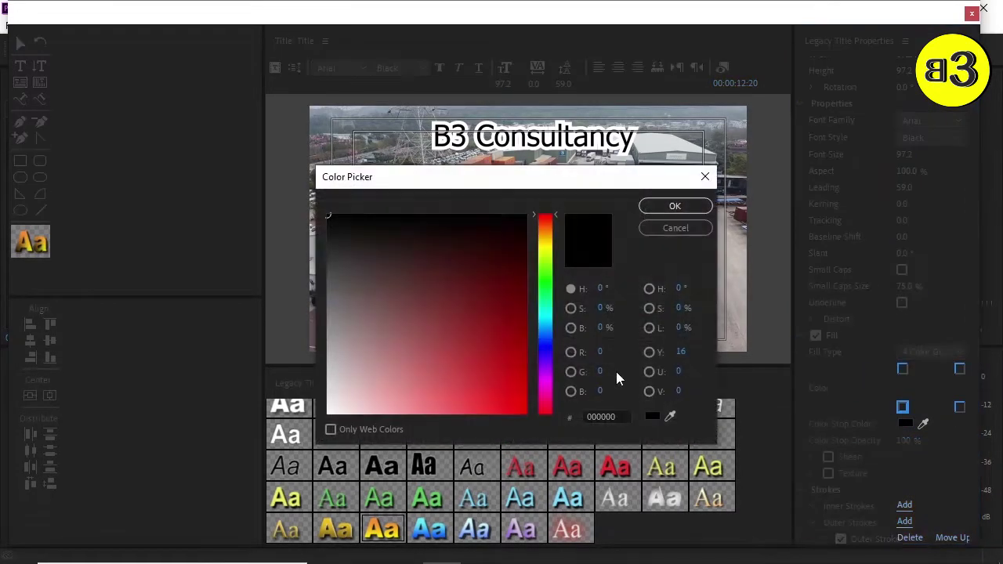
pyautogui.click(675, 205)
pyautogui.click(944, 356)
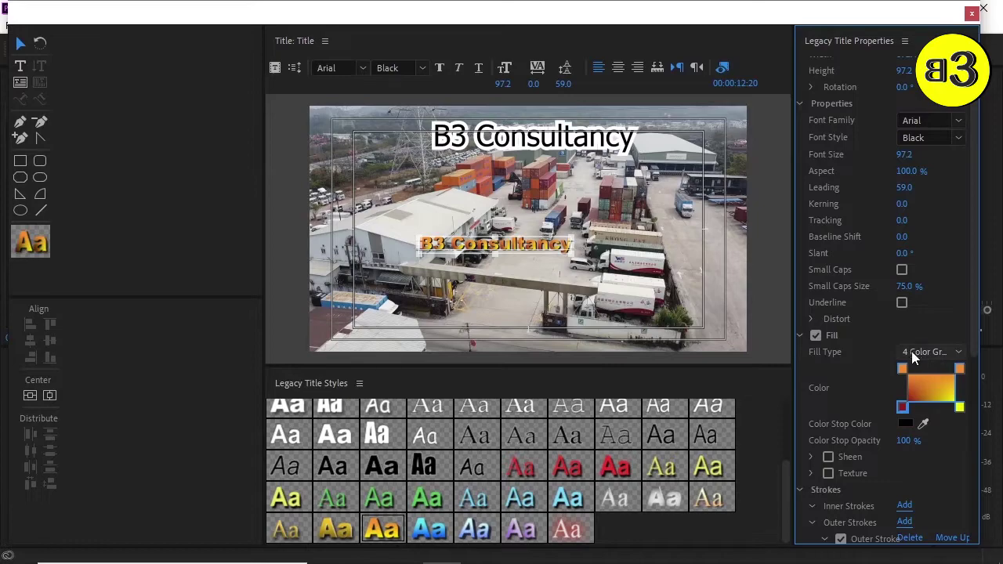
pyautogui.click(913, 338)
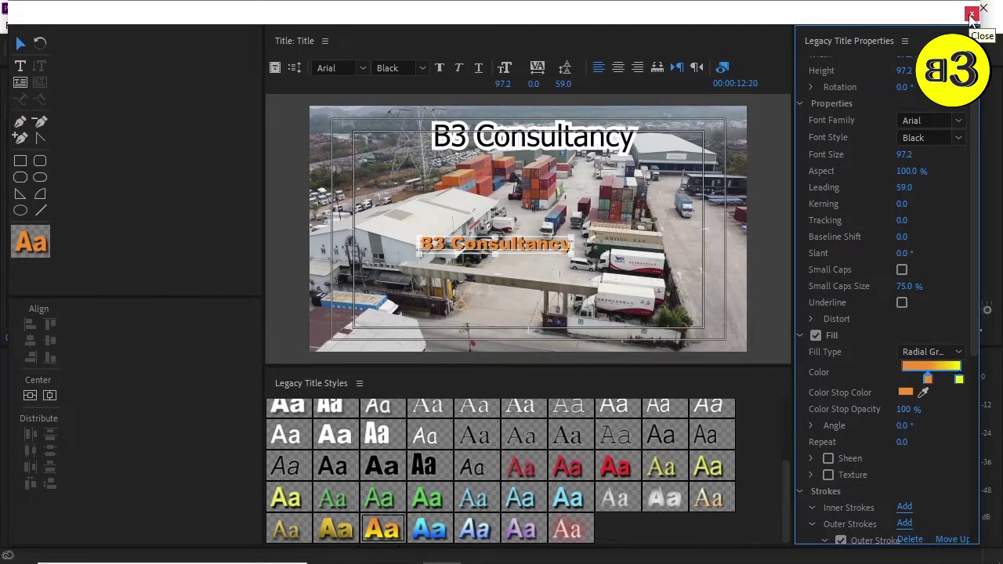
# Shift the orange stop left, then place the gradient Title on V3 matching the first title's length.
pyautogui.moveTo(928, 379); pyautogui.dragTo(882, 376)
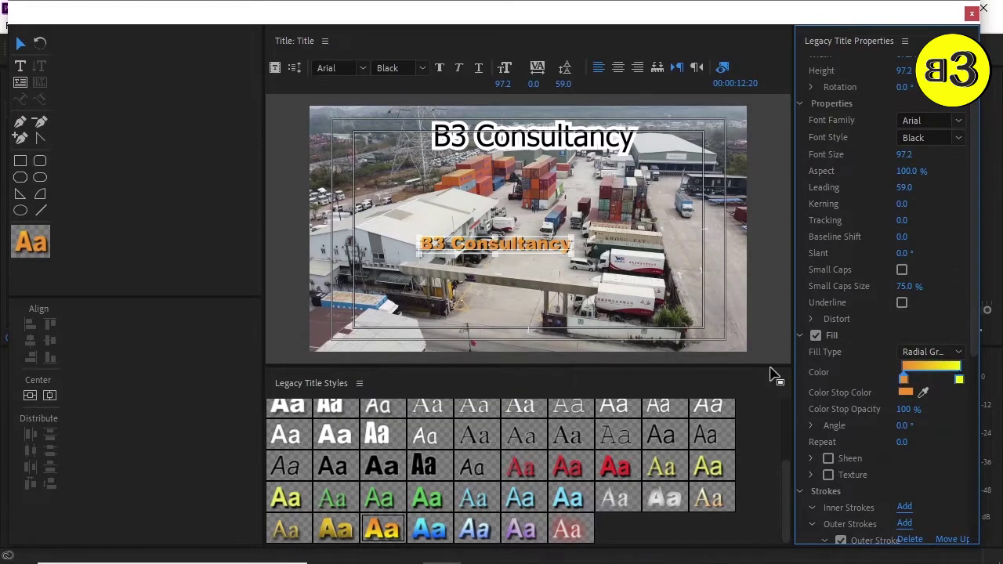
pyautogui.press('Escape')
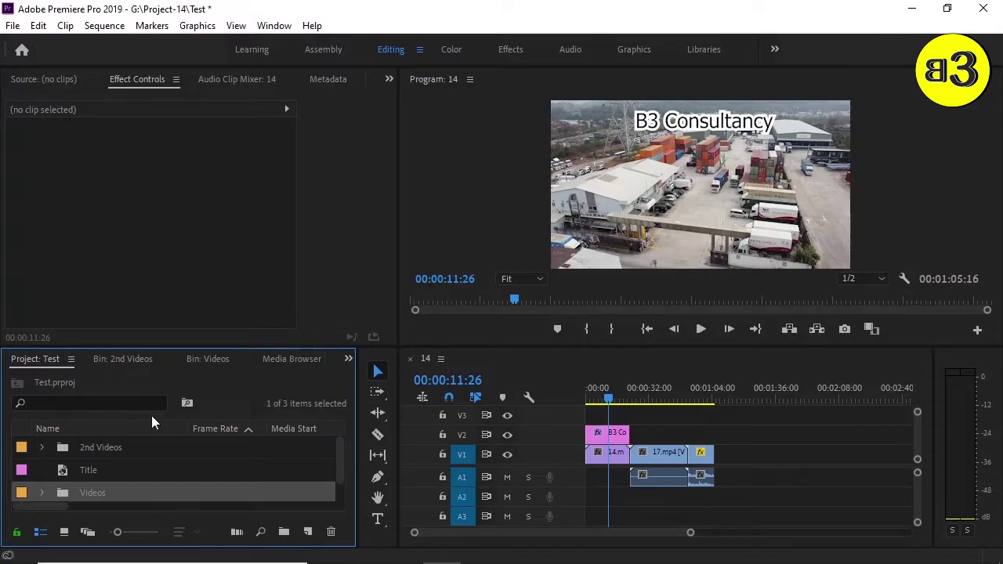
pyautogui.click(88, 471)
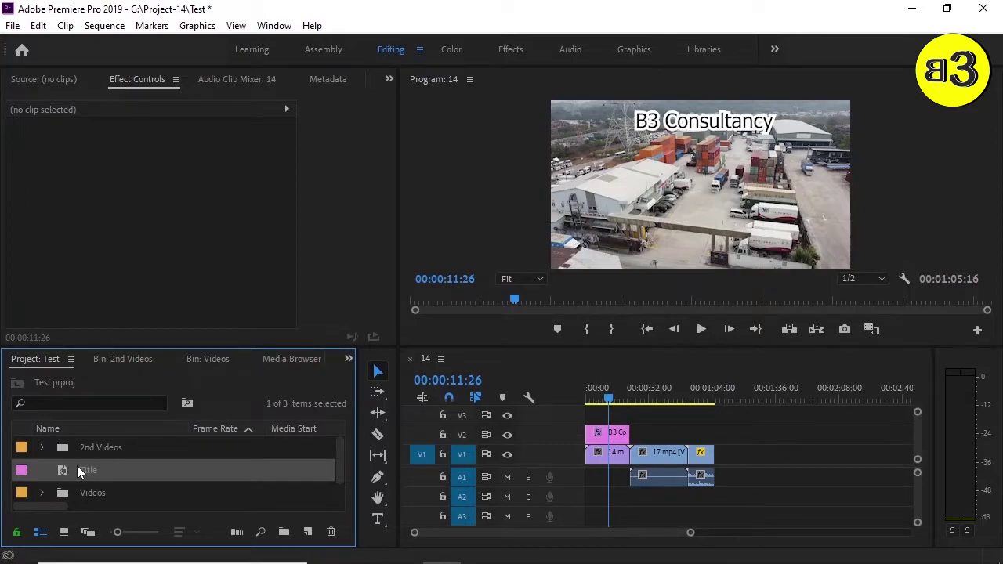
pyautogui.moveTo(85, 475); pyautogui.dragTo(591, 415)
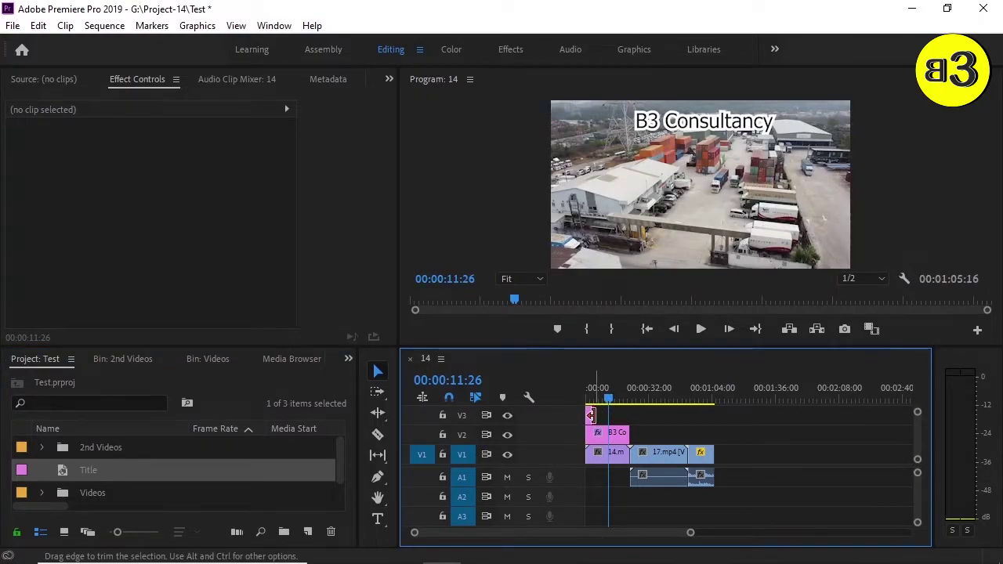
pyautogui.moveTo(591, 415); pyautogui.dragTo(628, 415)
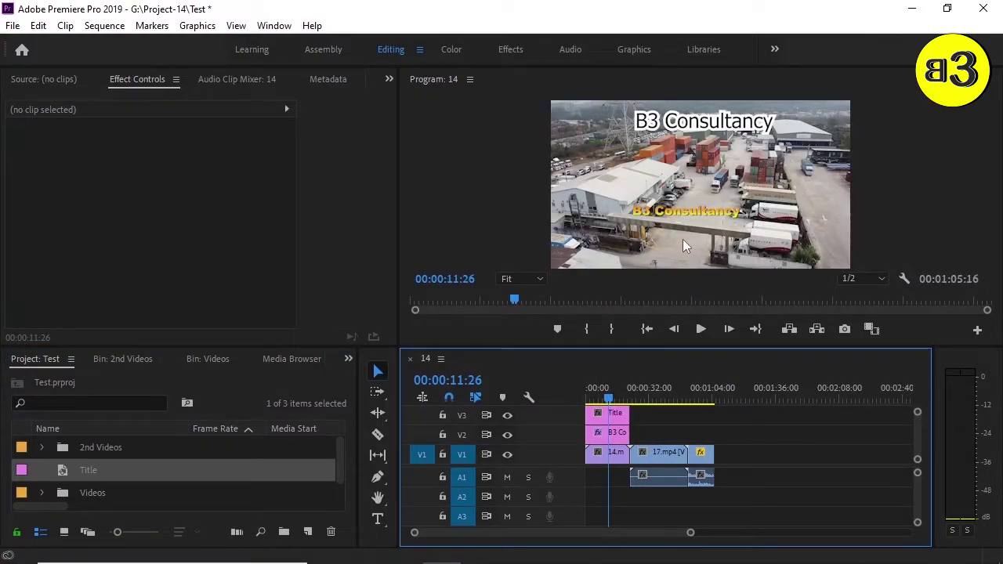
pyautogui.click(714, 212)
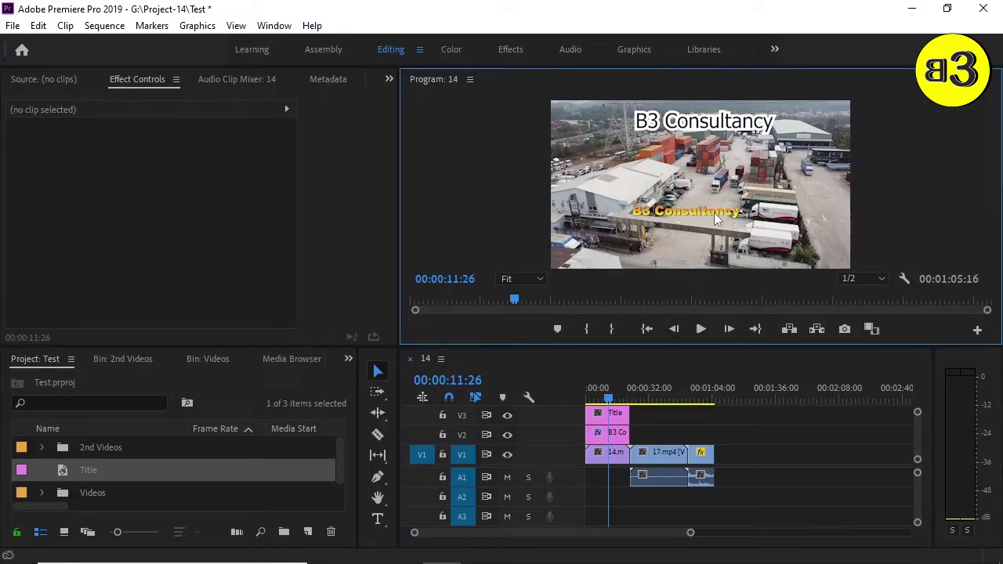
pyautogui.click(625, 414)
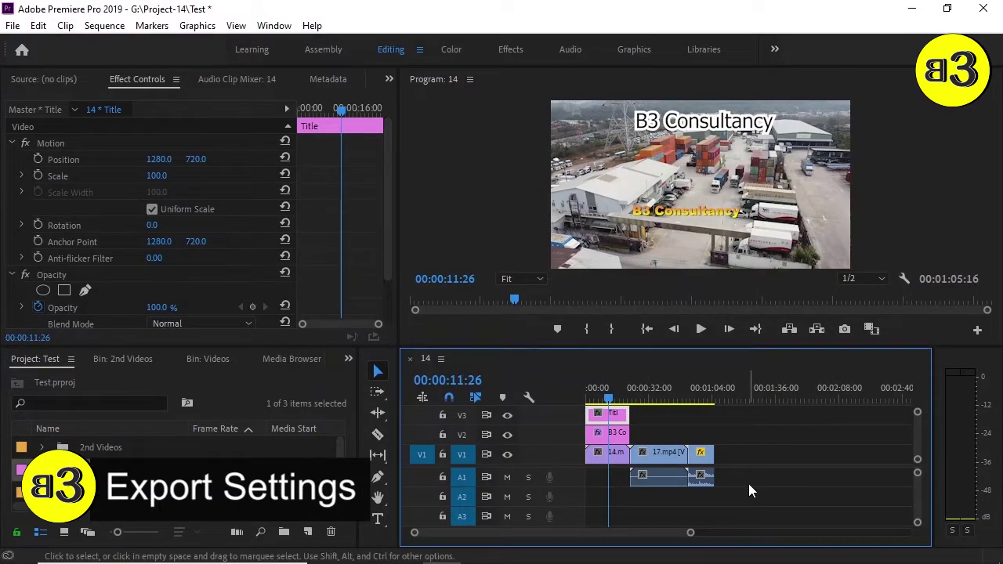
# Deselect the timeline clips and open Export Settings via File > Export > Media.
pyautogui.moveTo(748, 484); pyautogui.dragTo(583, 404)
pyautogui.click(725, 457)
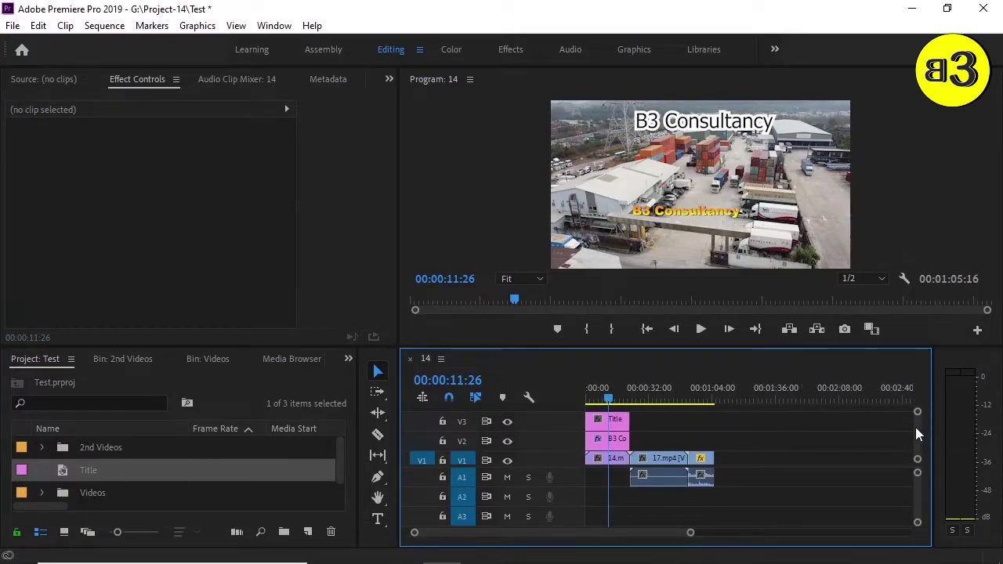
pyautogui.scroll(-1, 918, 434)
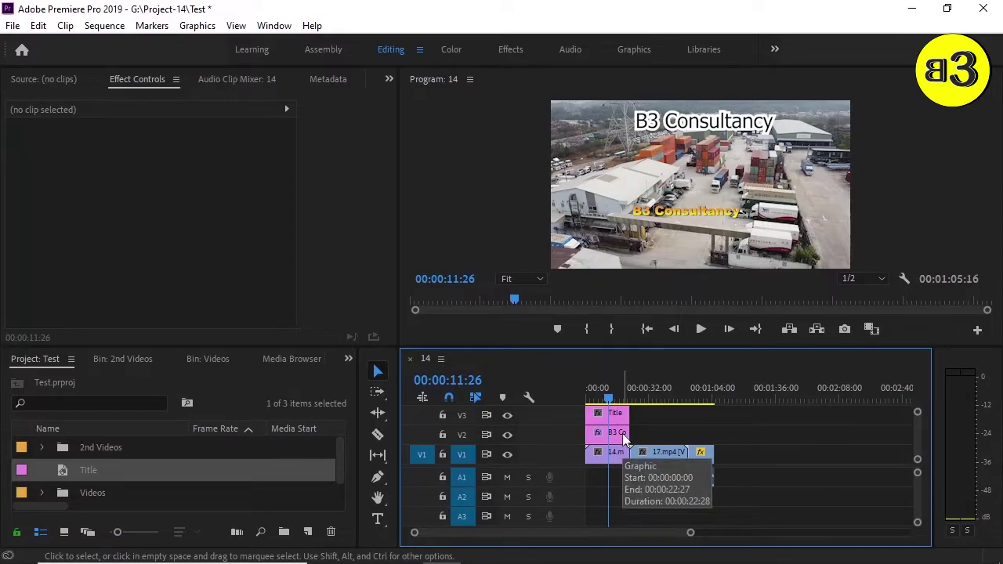
pyautogui.click(13, 25)
pyautogui.moveTo(138, 444)
pyautogui.moveTo(139, 461)
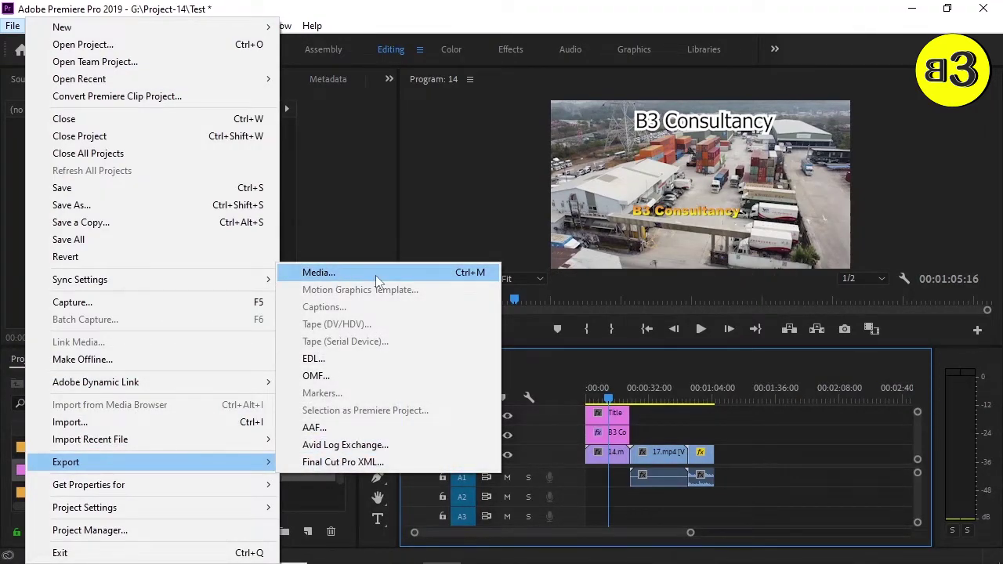
pyautogui.click(431, 277)
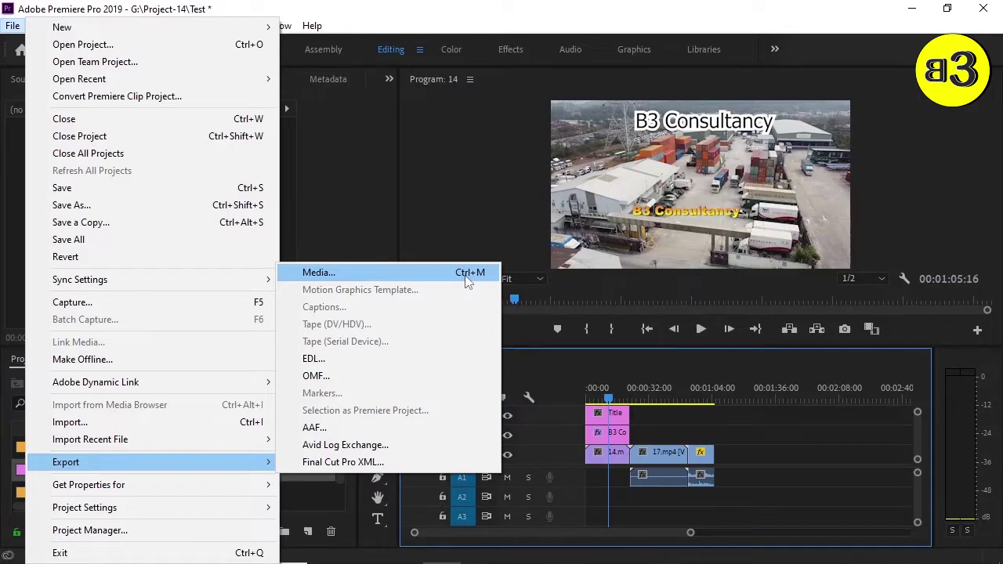
pyautogui.click(466, 280)
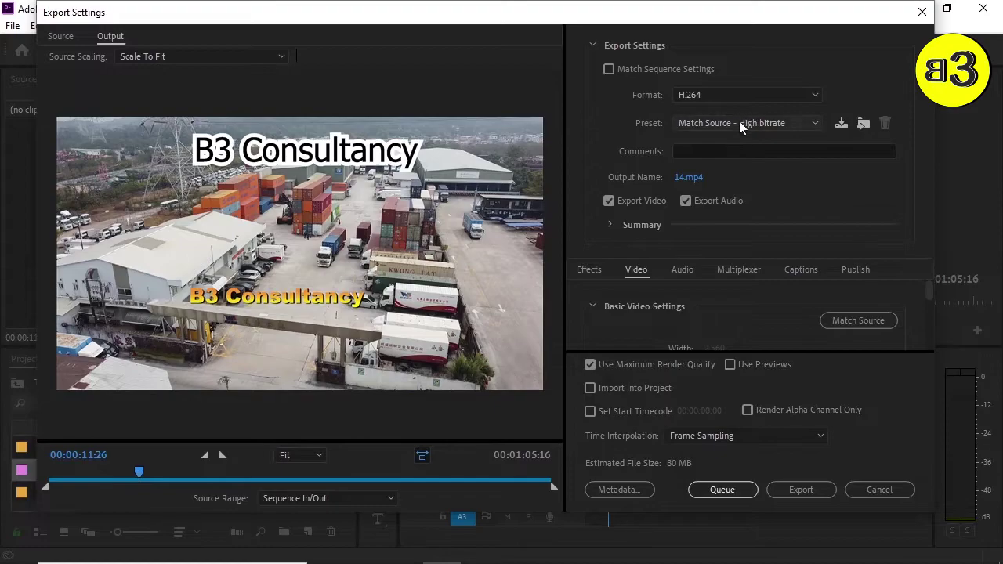
# Keep H.264 with the Match Source - High bitrate preset, then open the Output Name file dialog.
pyautogui.click(815, 95)
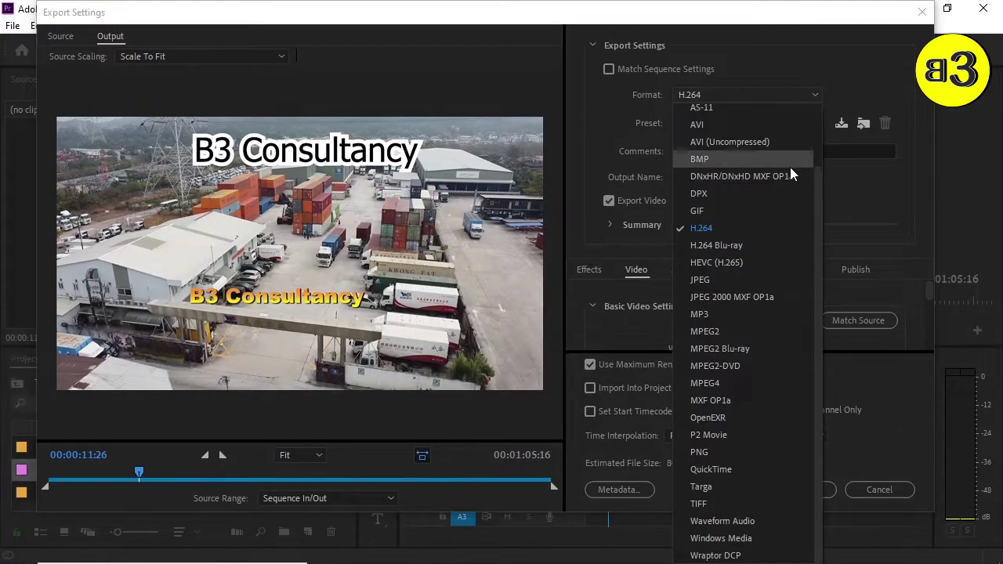
pyautogui.click(698, 232)
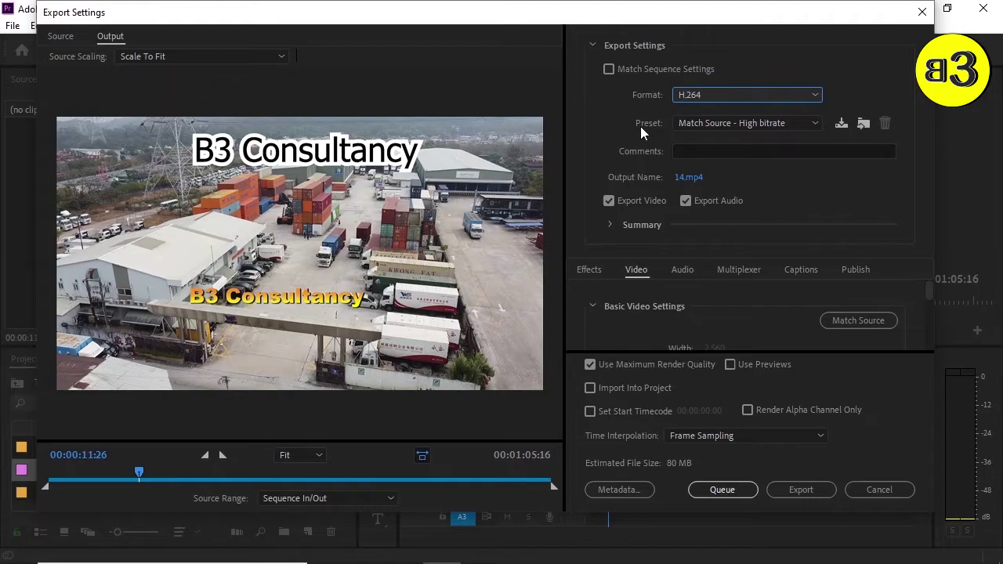
pyautogui.click(808, 122)
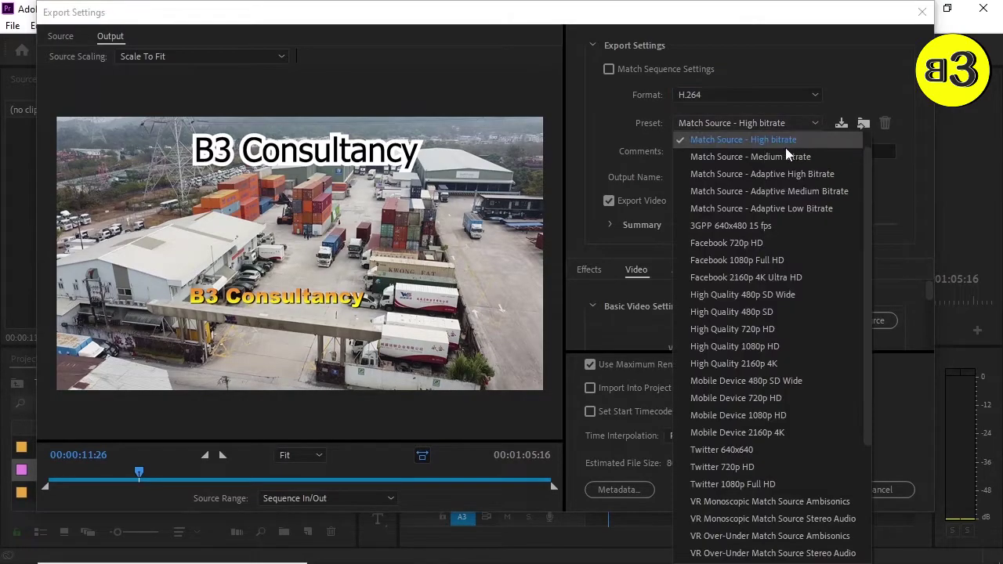
pyautogui.click(726, 141)
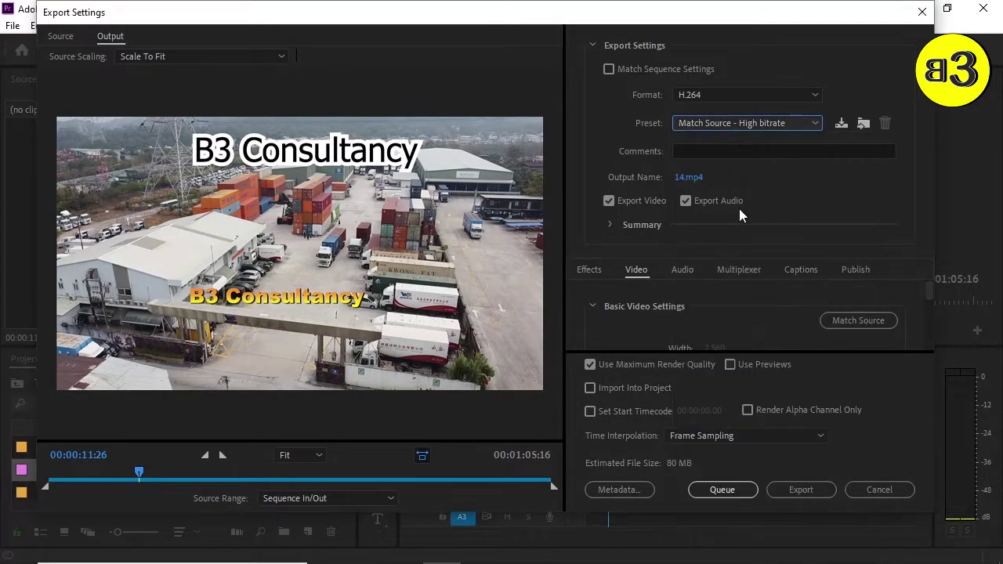
pyautogui.click(815, 125)
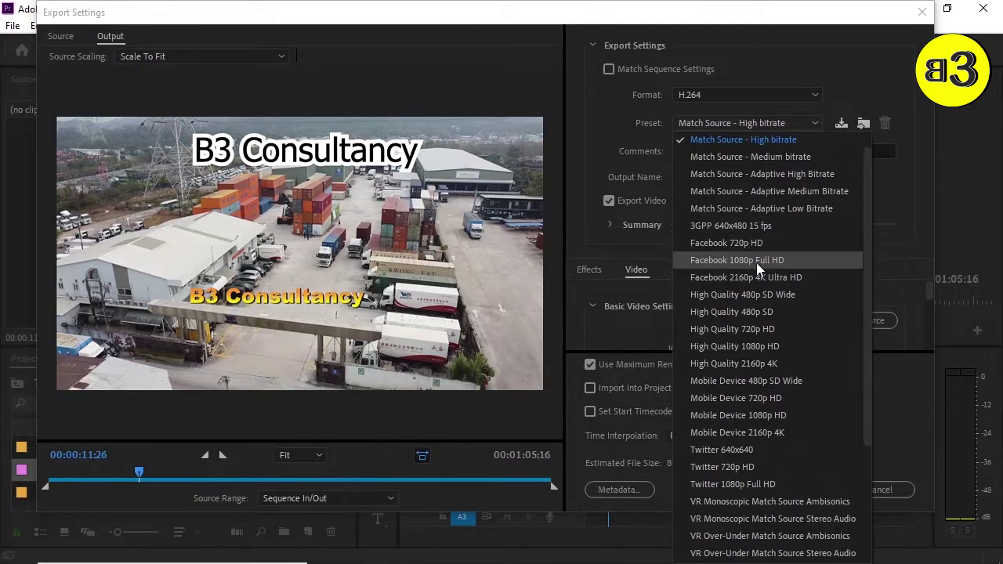
pyautogui.scroll(-3, 756, 263)
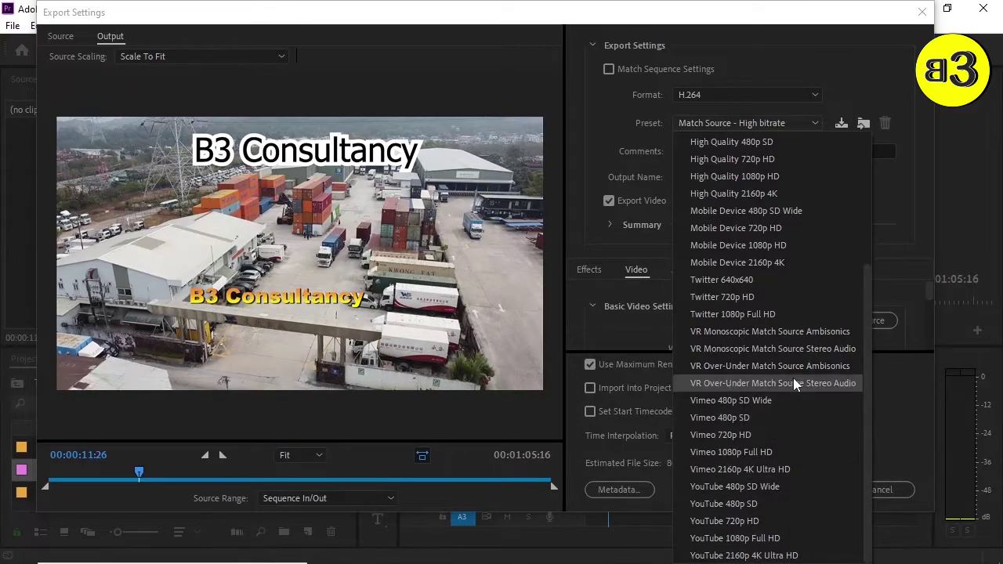
pyautogui.scroll(5, 767, 298)
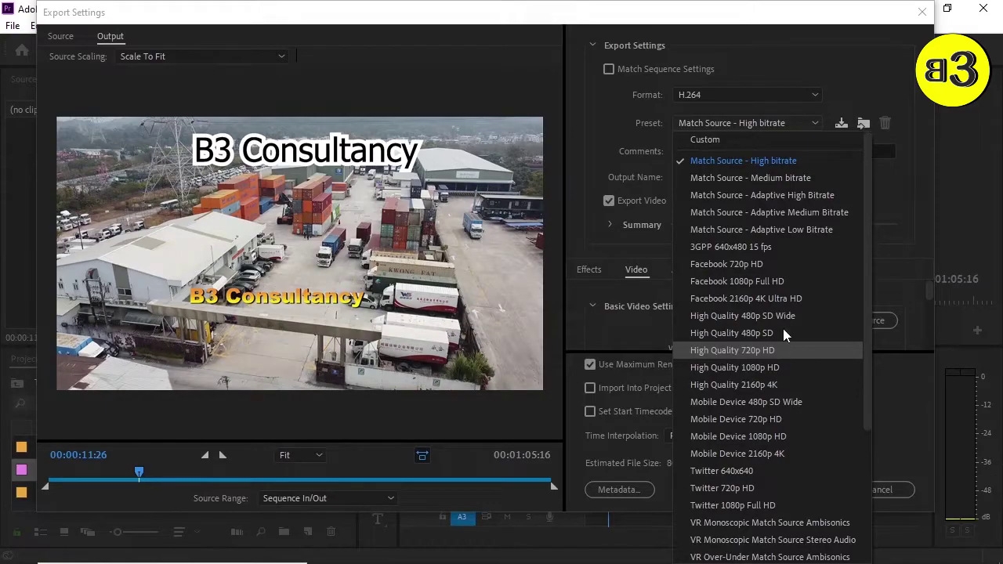
pyautogui.click(716, 164)
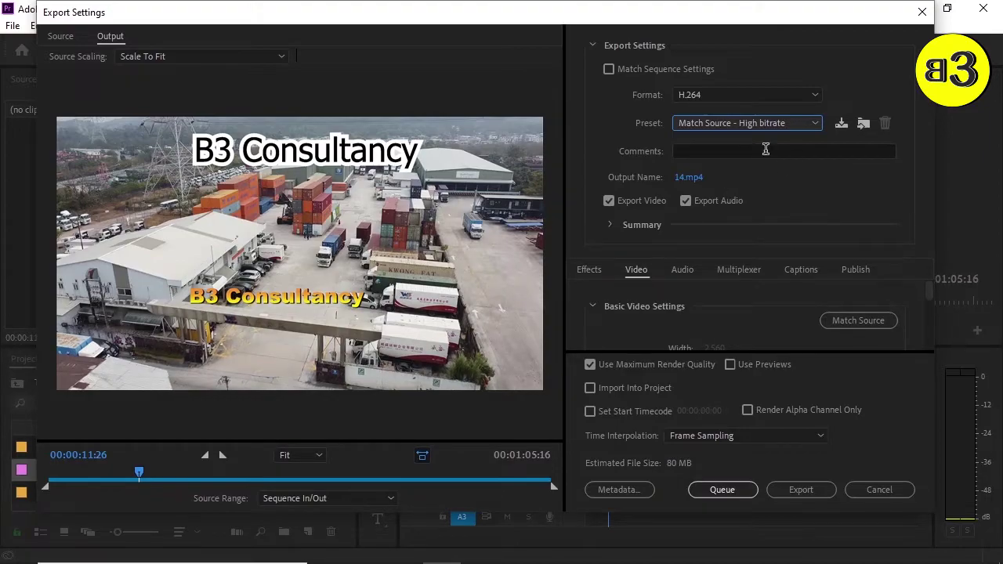
pyautogui.click(687, 178)
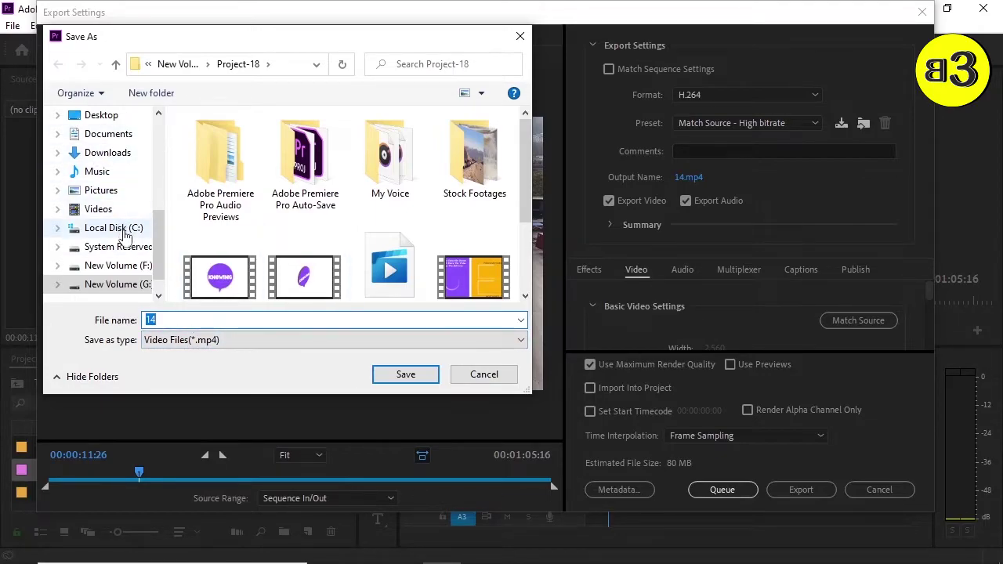
# Replace the output file name 14 with 'Finish 2' and save it as Finish 2.mp4.
pyautogui.scroll(-1, 137, 266)
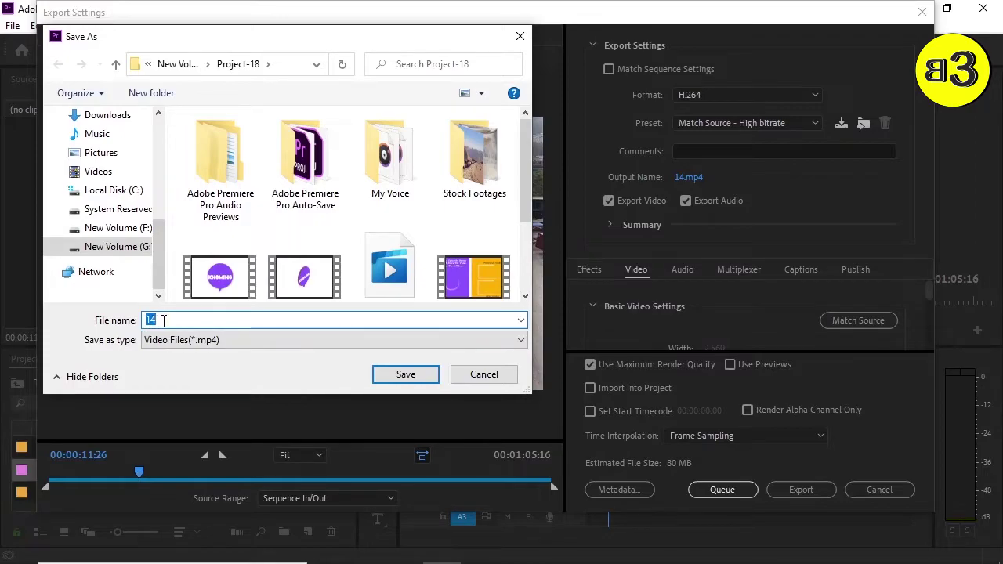
pyautogui.click(154, 320)
pyautogui.press('BackSpace')
pyautogui.press('BackSpace')
pyautogui.write('Finish ')
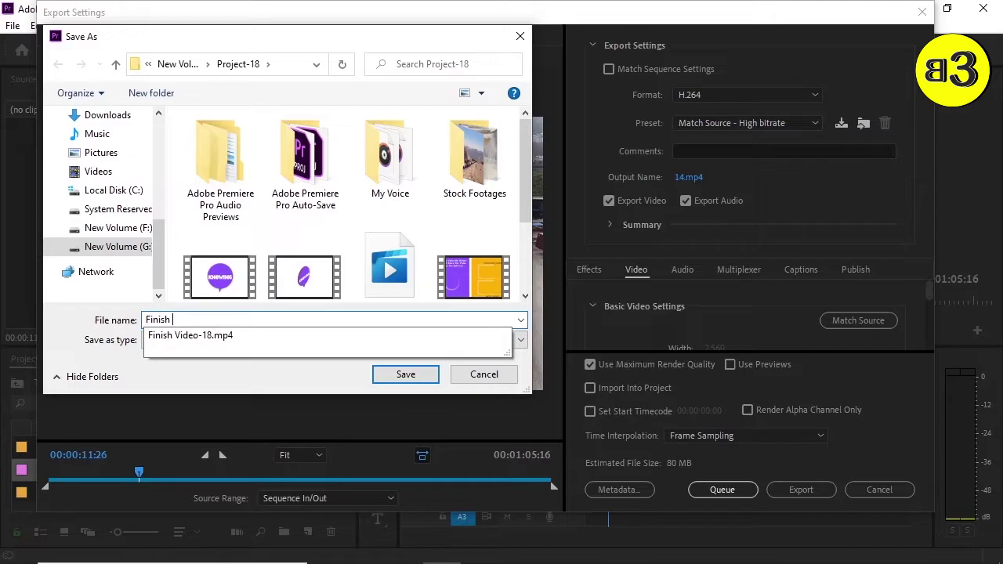
pyautogui.write('2')
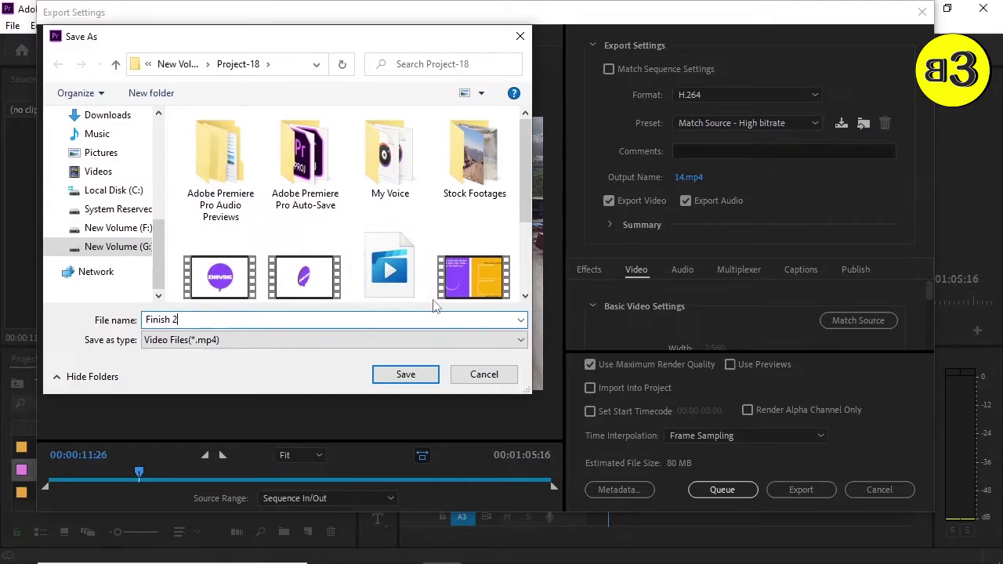
pyautogui.click(406, 374)
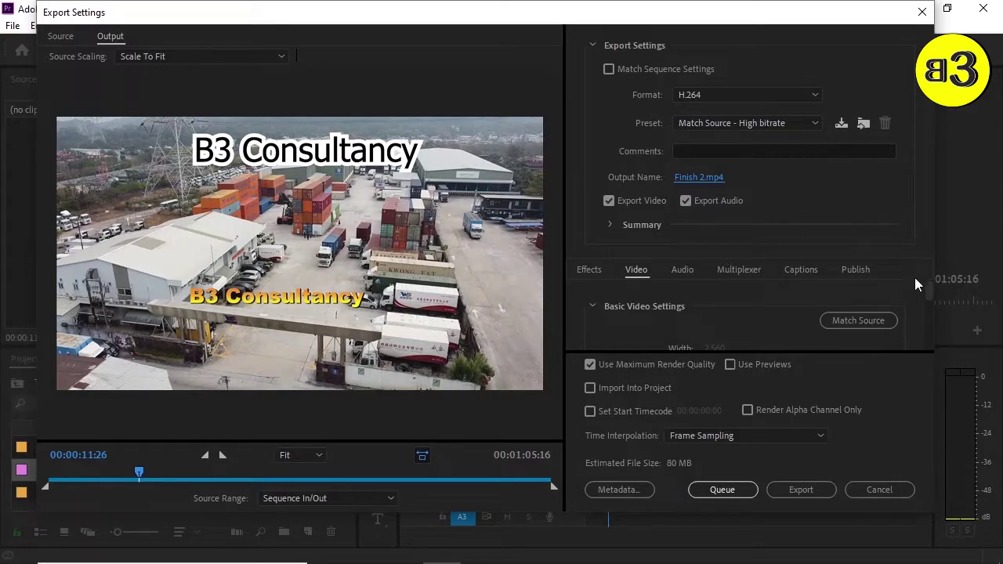
# Review the Video tab settings and export the sequence to Finish 2.mp4.
pyautogui.scroll(-3, 916, 300)
pyautogui.scroll(-1, 919, 301)
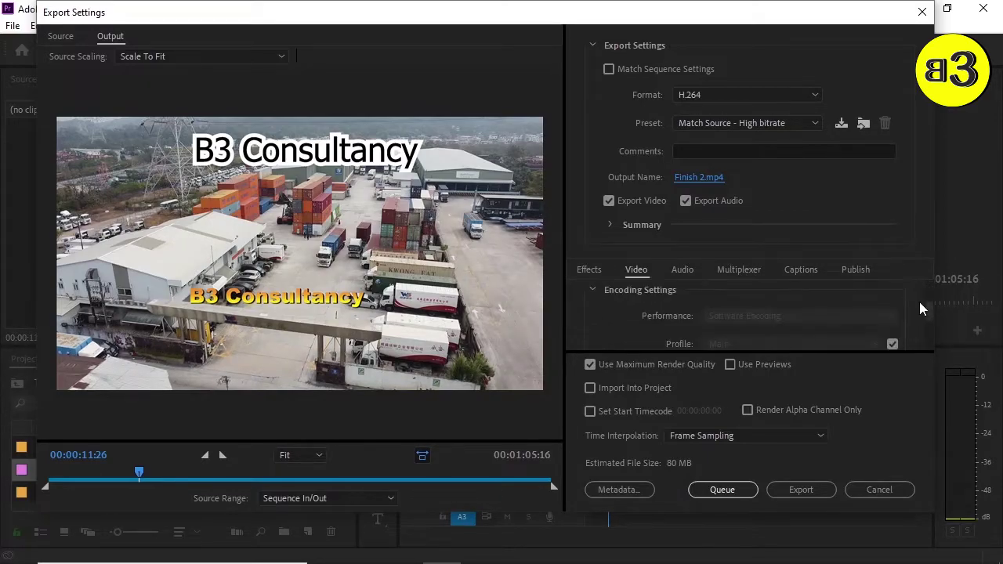
pyautogui.scroll(-1, 919, 301)
pyautogui.scroll(-2, 919, 301)
pyautogui.scroll(-2, 919, 302)
pyautogui.scroll(-2, 922, 303)
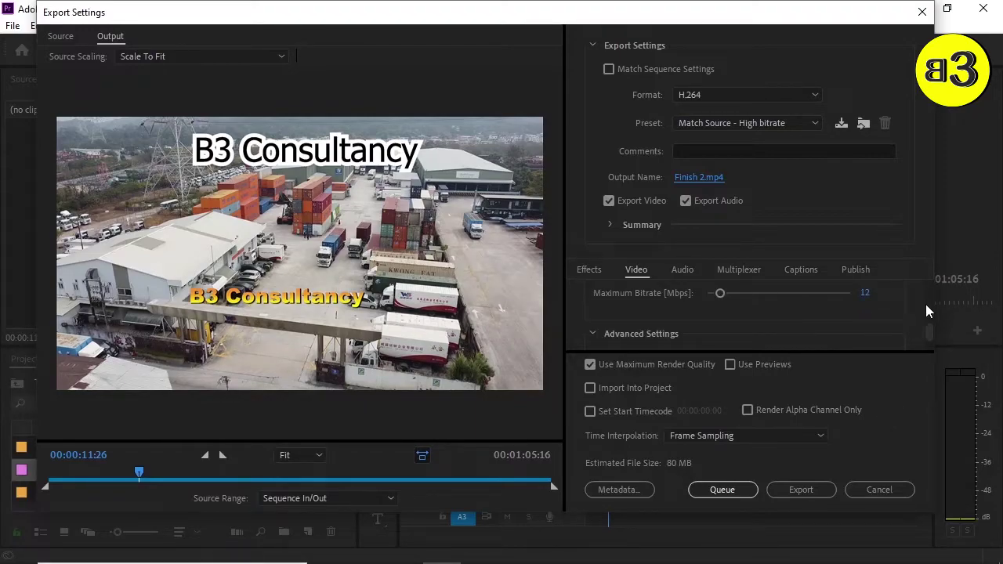
pyautogui.scroll(-1, 862, 329)
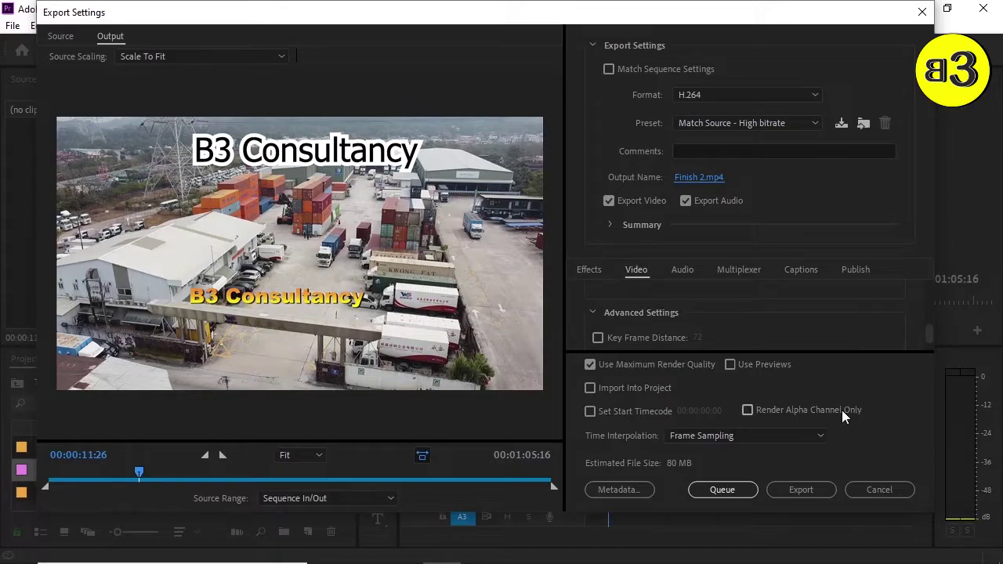
pyautogui.click(796, 486)
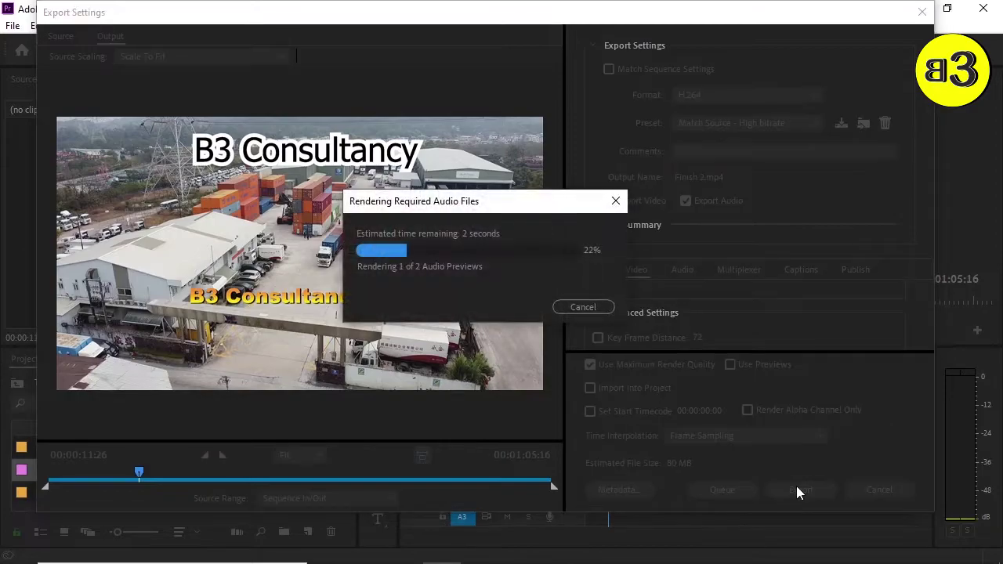